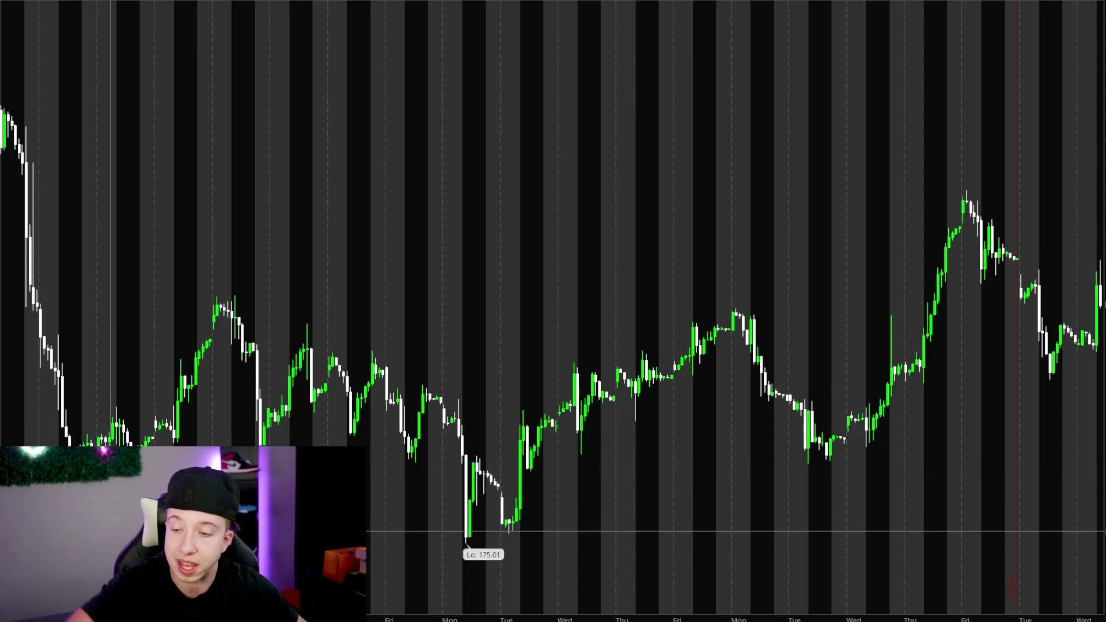
Draw a green rectangle over the hourly consolidation range, from the 175.01 low up to the earlier swing highs and across to the last Friday.
{"action": "left_click", "coordinate": [59, 526]}
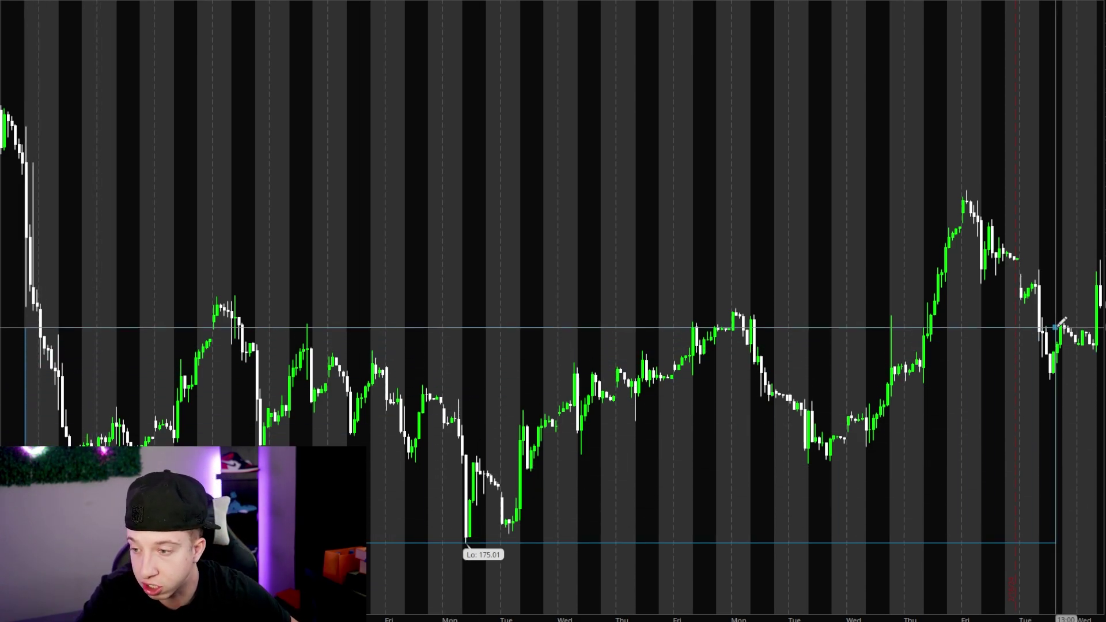
{"action": "left_click", "coordinate": [996, 300]}
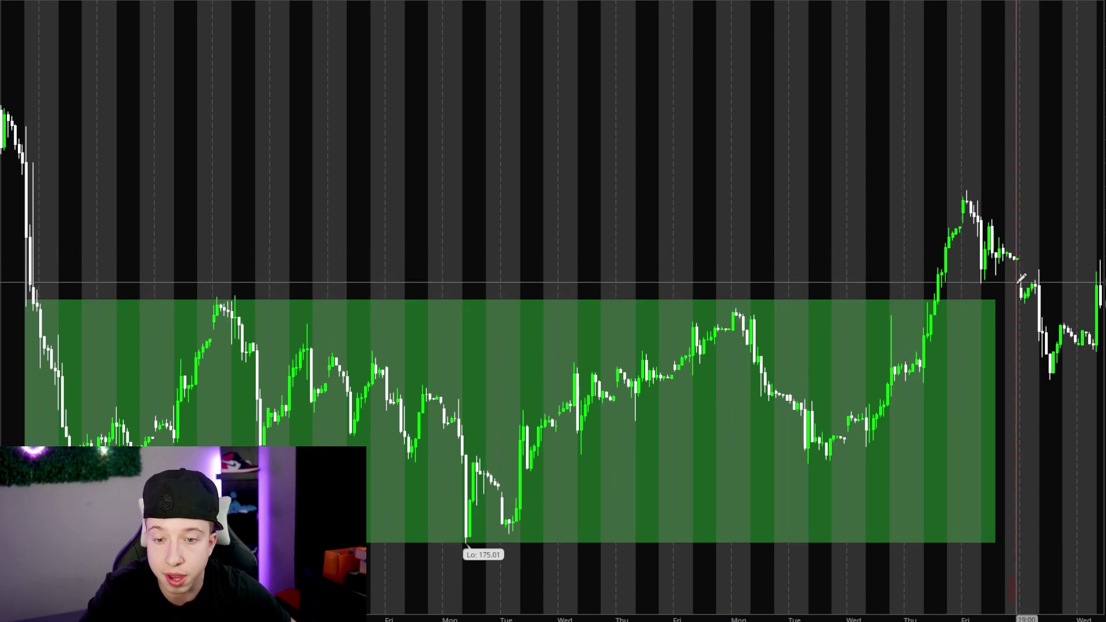
Set the 1-minute chart to a longer time range covering several trading days.
{"action": "left_click_drag", "start_coordinate": [1102, 245], "coordinate": [1103, 270]}
{"action": "left_click_drag", "start_coordinate": [1063, 236], "coordinate": [865, 341]}
{"action": "left_click", "coordinate": [869, 336]}
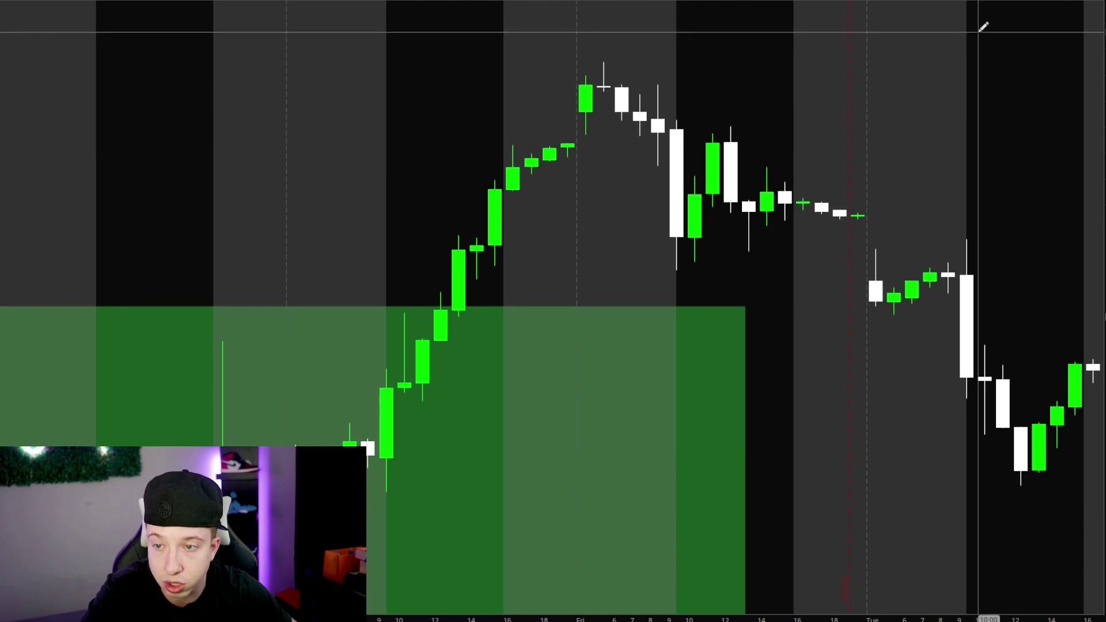
{"action": "left_click_drag", "start_coordinate": [1102, 241], "coordinate": [1102, 271]}
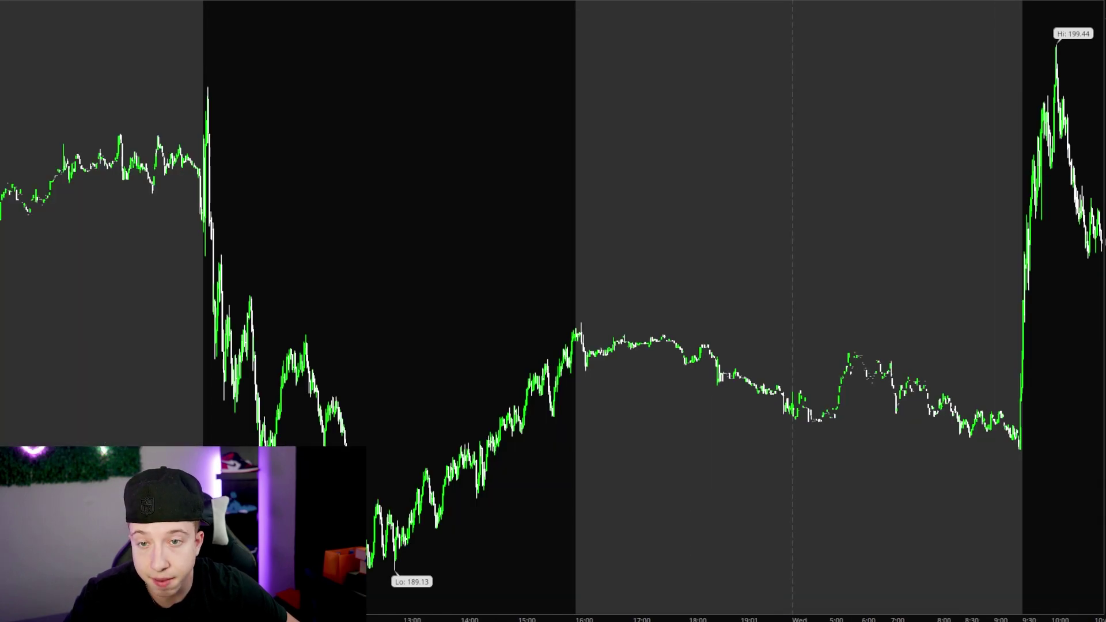
{"action": "left_click", "coordinate": [920, 2]}
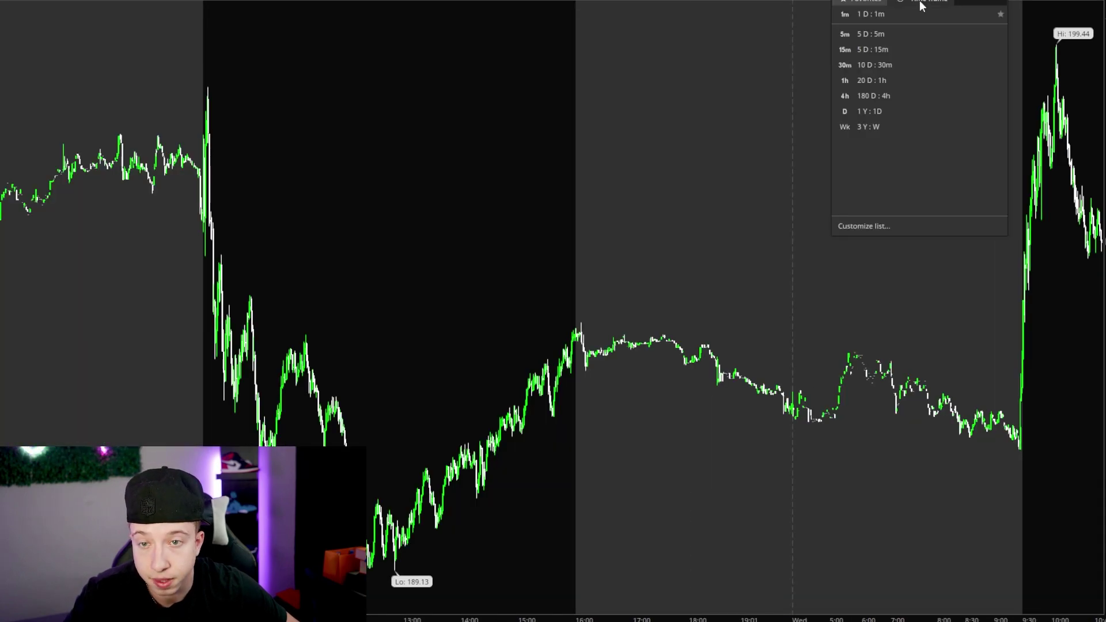
{"action": "left_click", "coordinate": [921, 2]}
{"action": "left_click", "coordinate": [957, 69]}
{"action": "left_click", "coordinate": [954, 107]}
{"action": "left_click", "coordinate": [942, 221]}
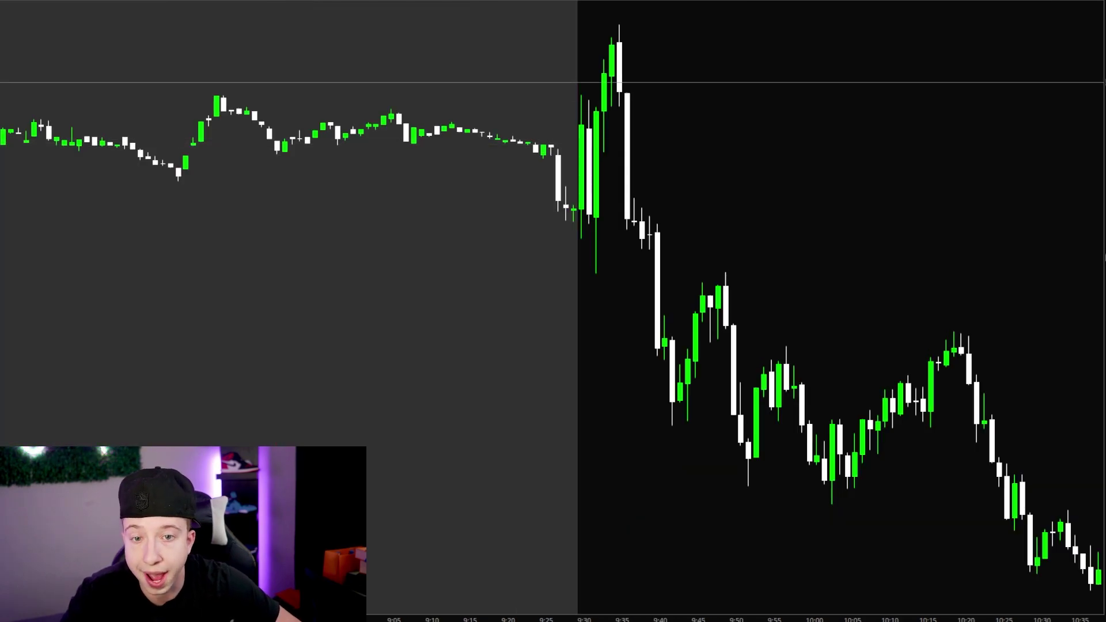
Draw a green rectangle over the choppy price range after the 9:30 open sell-off, extending to about 10:35.
{"action": "left_click_drag", "start_coordinate": [1104, 83], "coordinate": [1104, 224]}
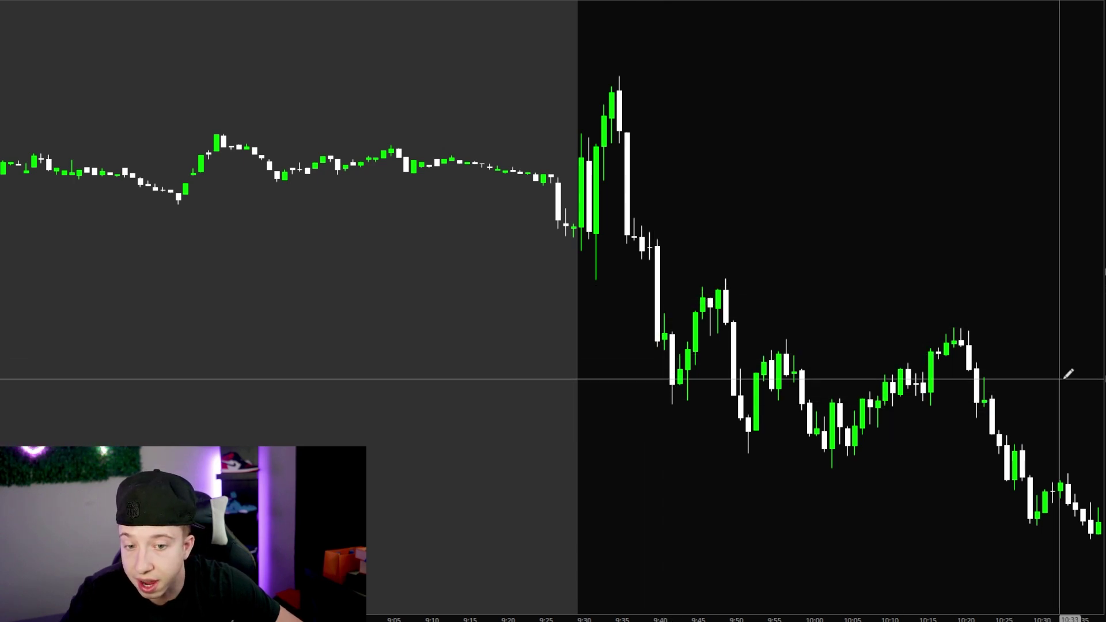
{"action": "left_click_drag", "start_coordinate": [1104, 374], "coordinate": [1104, 329]}
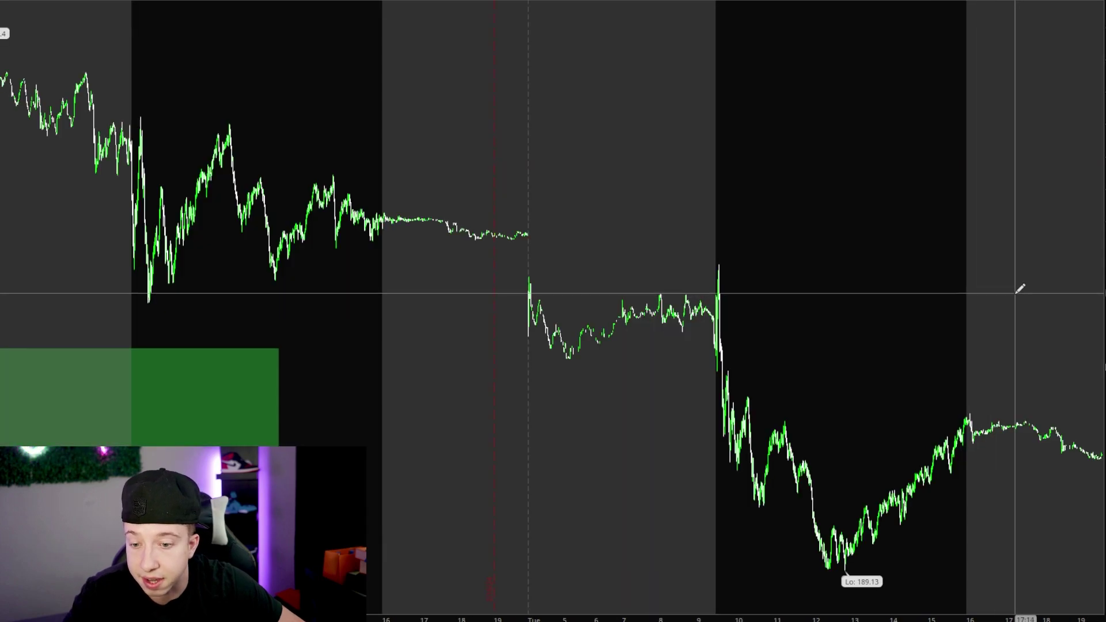
{"action": "left_click_drag", "start_coordinate": [674, 423], "coordinate": [840, 425]}
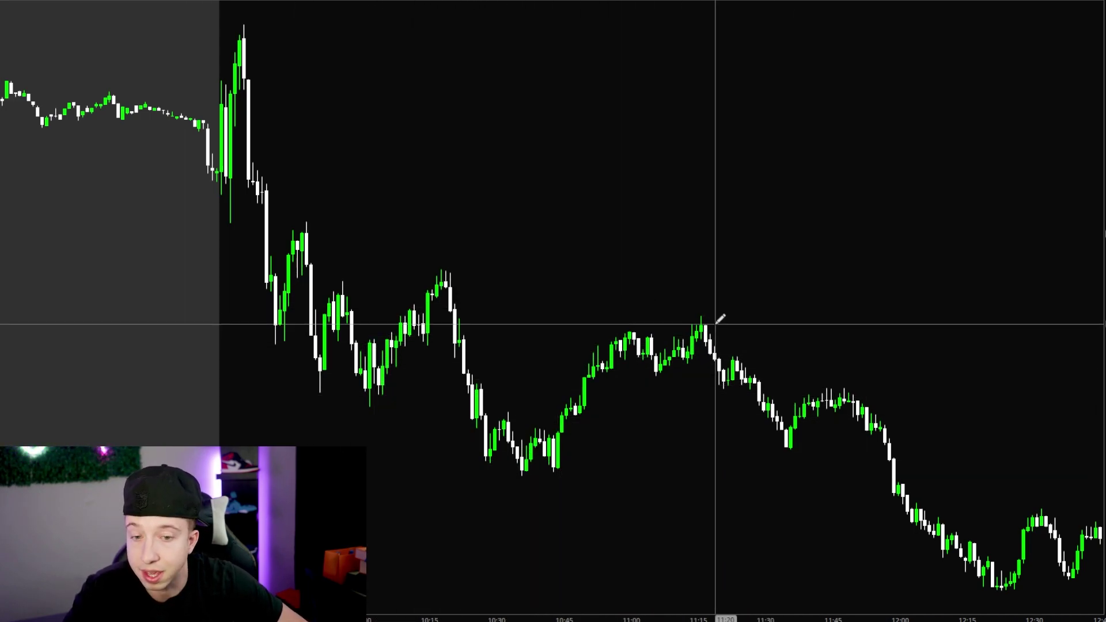
{"action": "left_click_drag", "start_coordinate": [1104, 185], "coordinate": [1104, 222]}
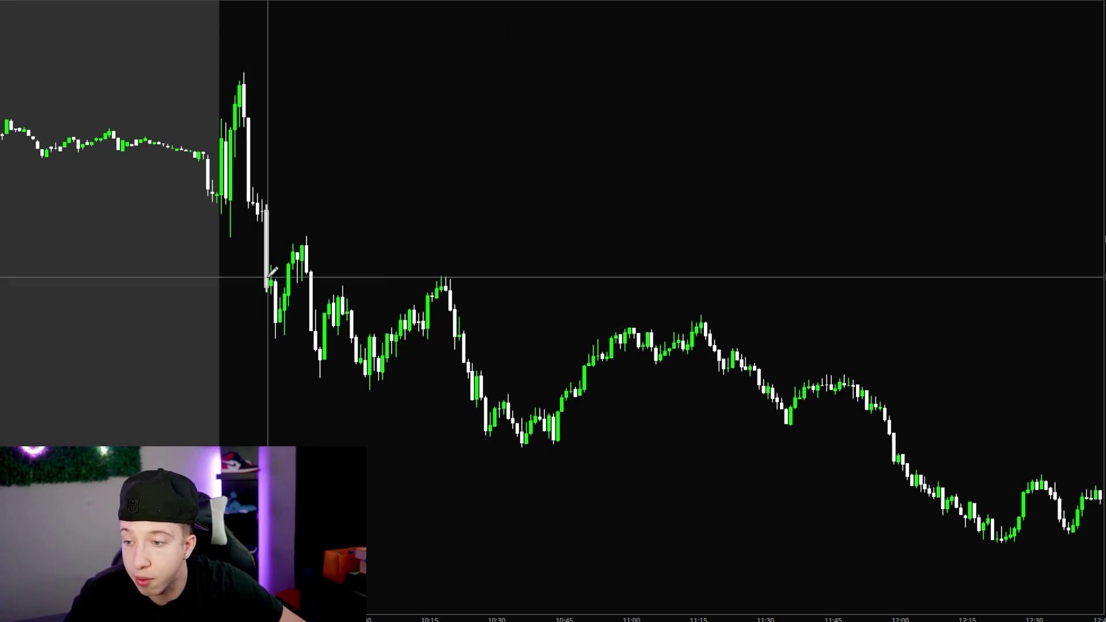
{"action": "left_click_drag", "start_coordinate": [250, 269], "coordinate": [526, 378]}
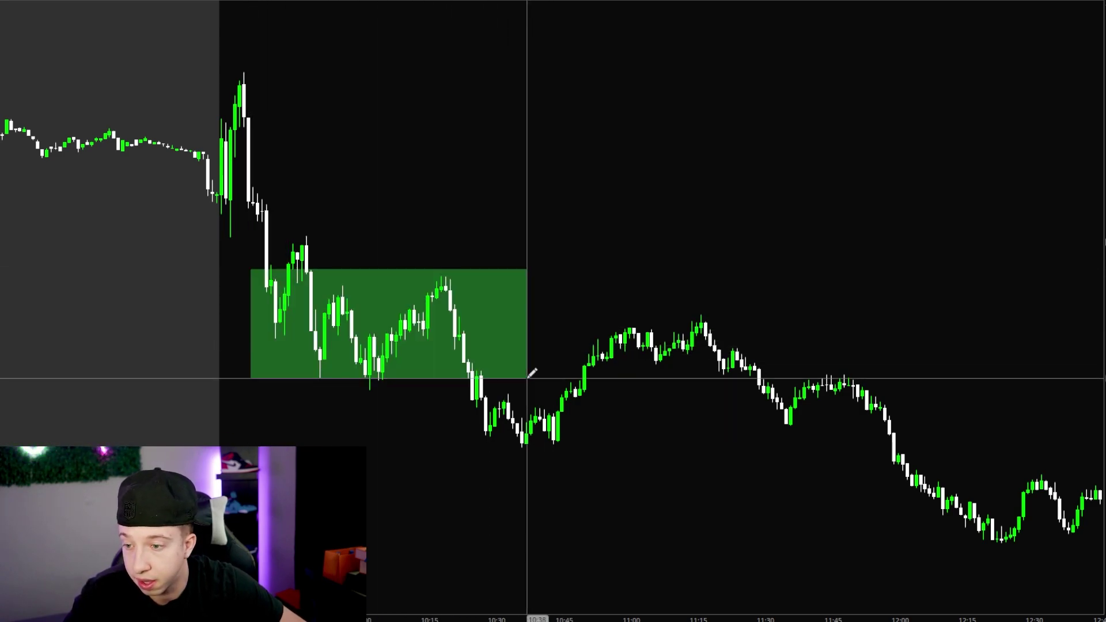
Switch the chart to the 20 D : 1h time frame.
{"action": "left_click", "coordinate": [881, 3]}
{"action": "left_click", "coordinate": [878, 96]}
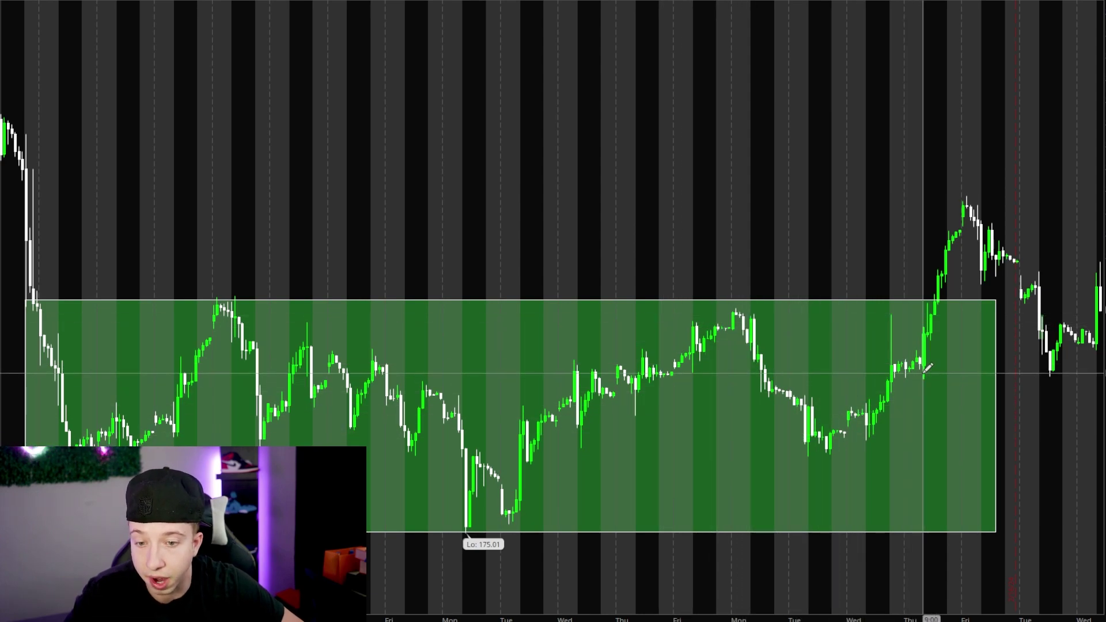
{"action": "left_click_drag", "start_coordinate": [1102, 403], "coordinate": [1102, 380]}
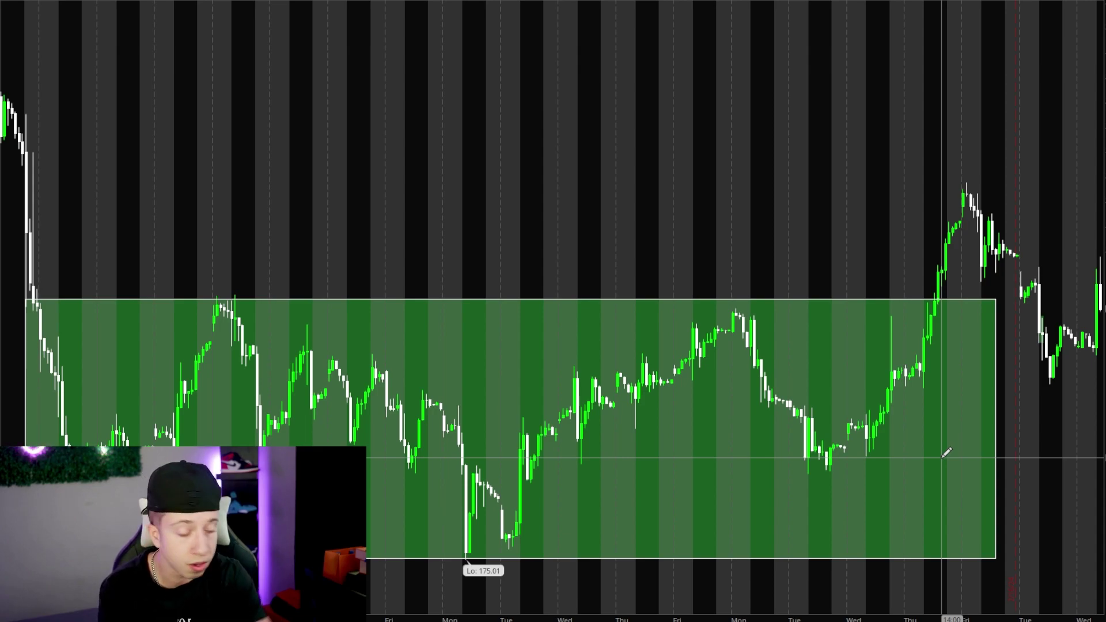
Examine the hourly candles inside the large green consolidation rectangle and the breakout and pullback that follow it.
{"action": "left_click", "coordinate": [712, 316]}
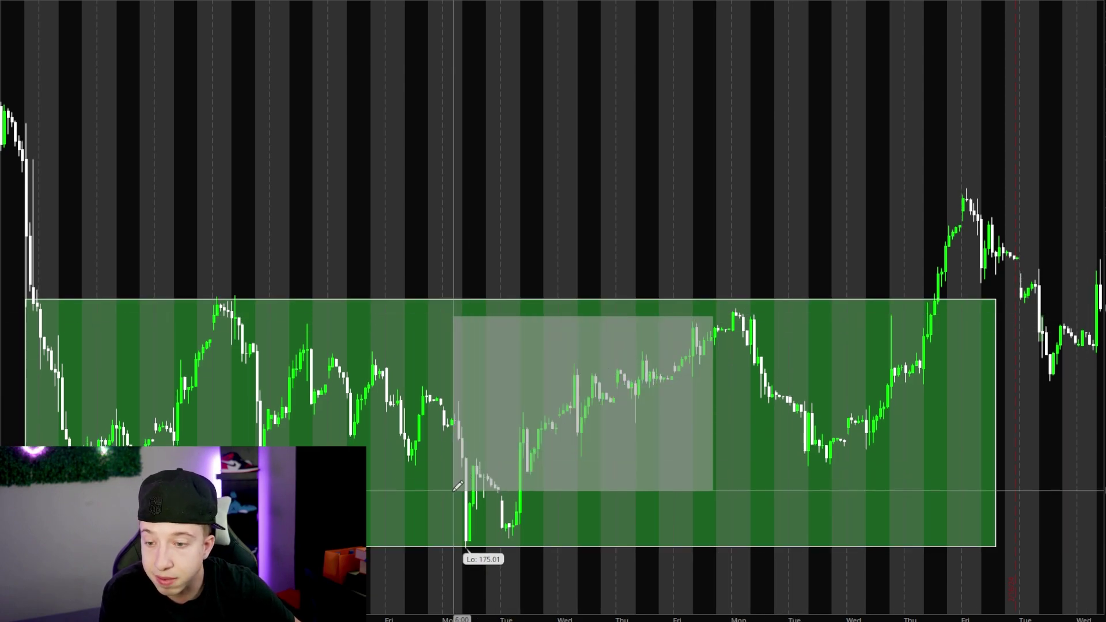
{"action": "left_click", "coordinate": [453, 491]}
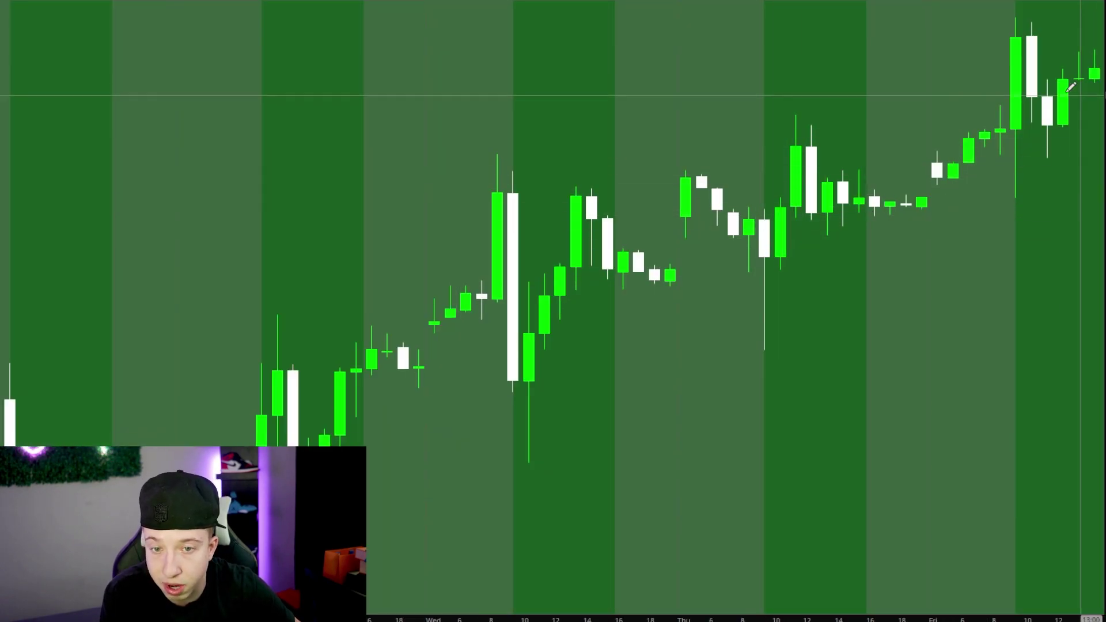
{"action": "right_click", "coordinate": [1019, 287]}
{"action": "left_click_drag", "start_coordinate": [1104, 173], "coordinate": [1104, 233]}
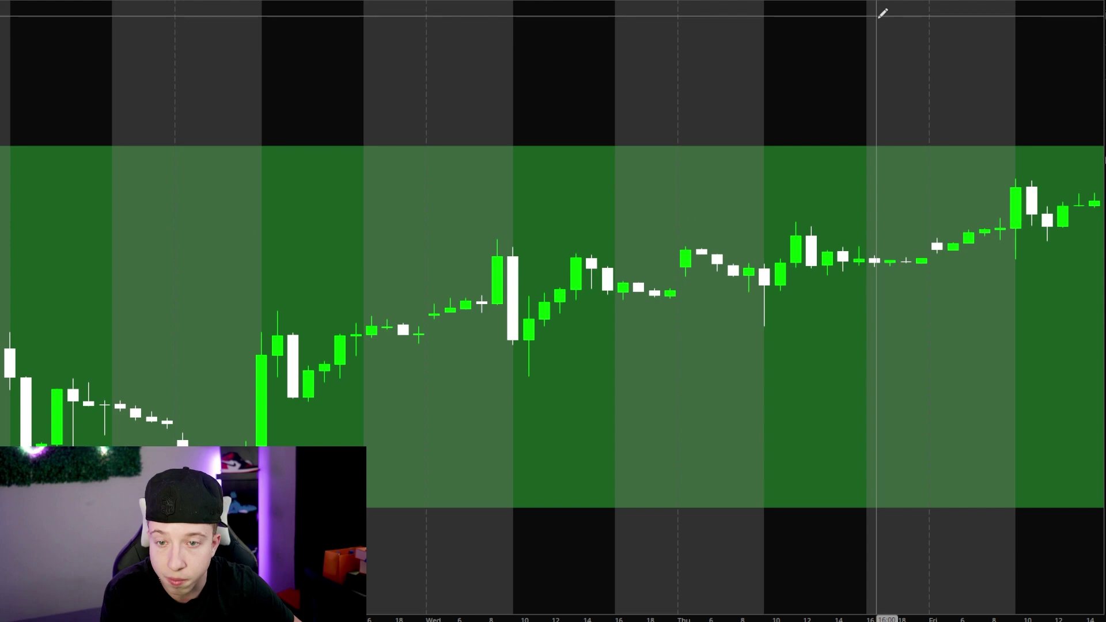
{"action": "right_click", "coordinate": [881, 17]}
{"action": "left_click", "coordinate": [933, 28]}
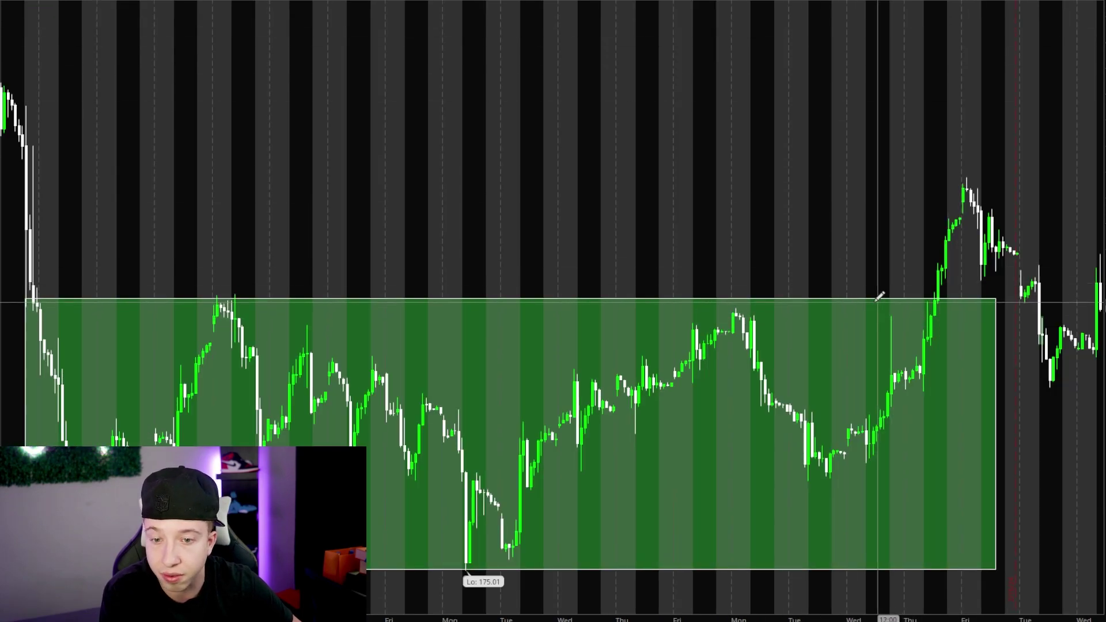
{"action": "left_click_drag", "start_coordinate": [1104, 315], "coordinate": [1104, 391]}
{"action": "left_click", "coordinate": [1063, 382]}
{"action": "mouse_move", "coordinate": [1038, 413]}
{"action": "left_mouse_down"}
{"action": "mouse_move", "coordinate": [909, 417]}
{"action": "mouse_move", "coordinate": [851, 438]}
{"action": "left_mouse_up"}
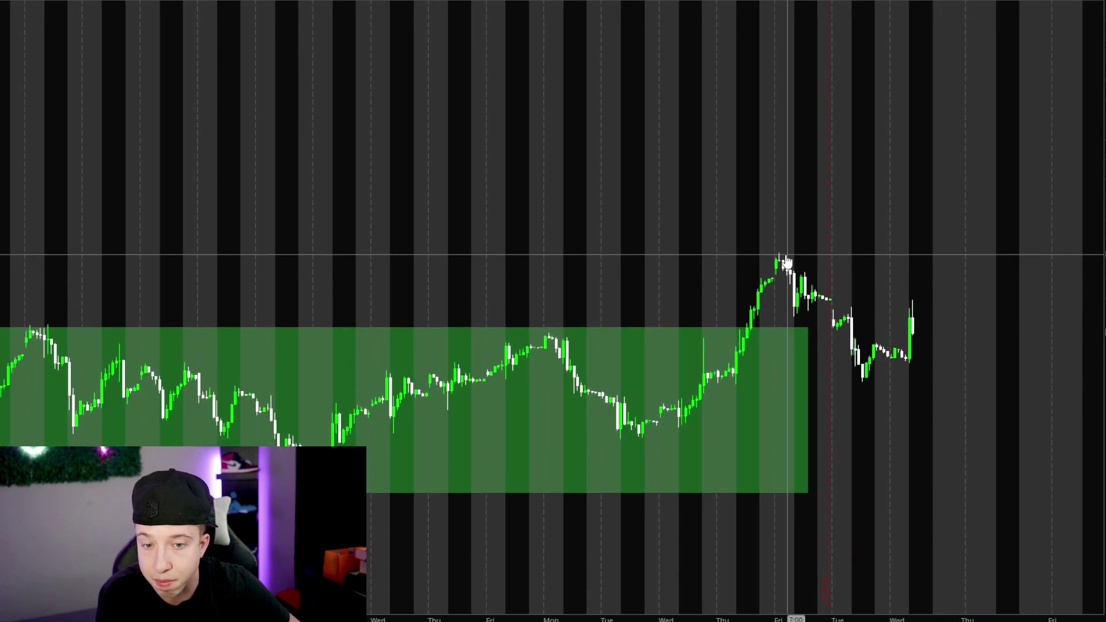
{"action": "left_click_drag", "start_coordinate": [1015, 374], "coordinate": [1005, 242]}
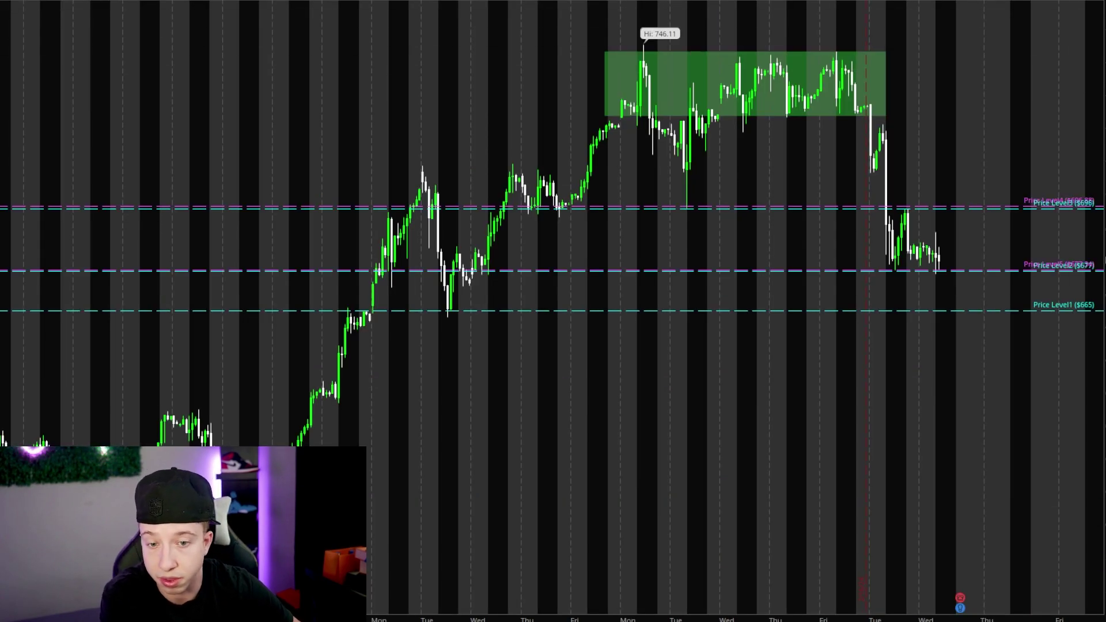
Switch to the 1 D : 1m time frame and examine the price action between the $677 and $696 levels.
{"action": "left_click_drag", "start_coordinate": [1103, 311], "coordinate": [1103, 240]}
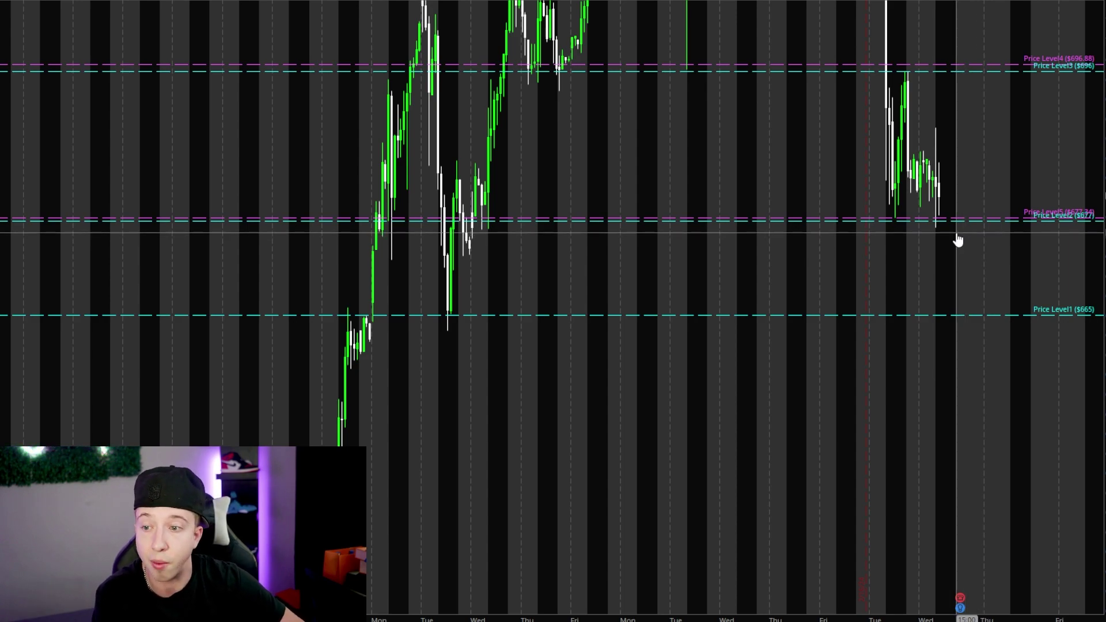
{"action": "left_click_drag", "start_coordinate": [979, 247], "coordinate": [958, 303]}
{"action": "left_click_drag", "start_coordinate": [1103, 303], "coordinate": [1103, 339]}
{"action": "left_click", "coordinate": [933, 1]}
{"action": "left_click", "coordinate": [920, 37]}
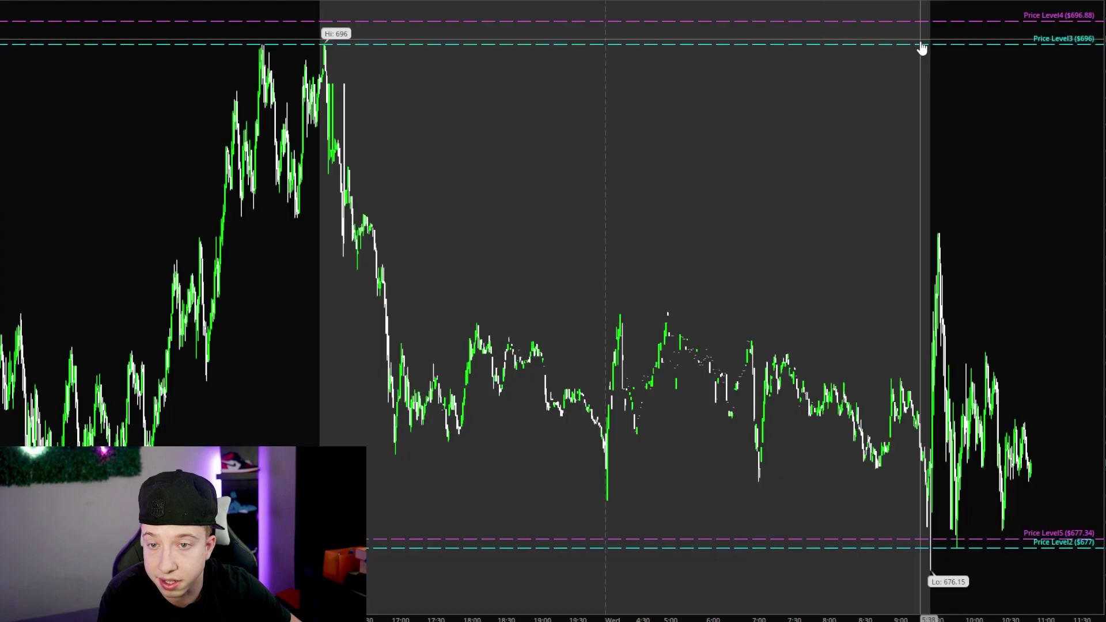
{"action": "scroll", "coordinate": [841, 483], "scroll_direction": "down", "scroll_amount": 3}
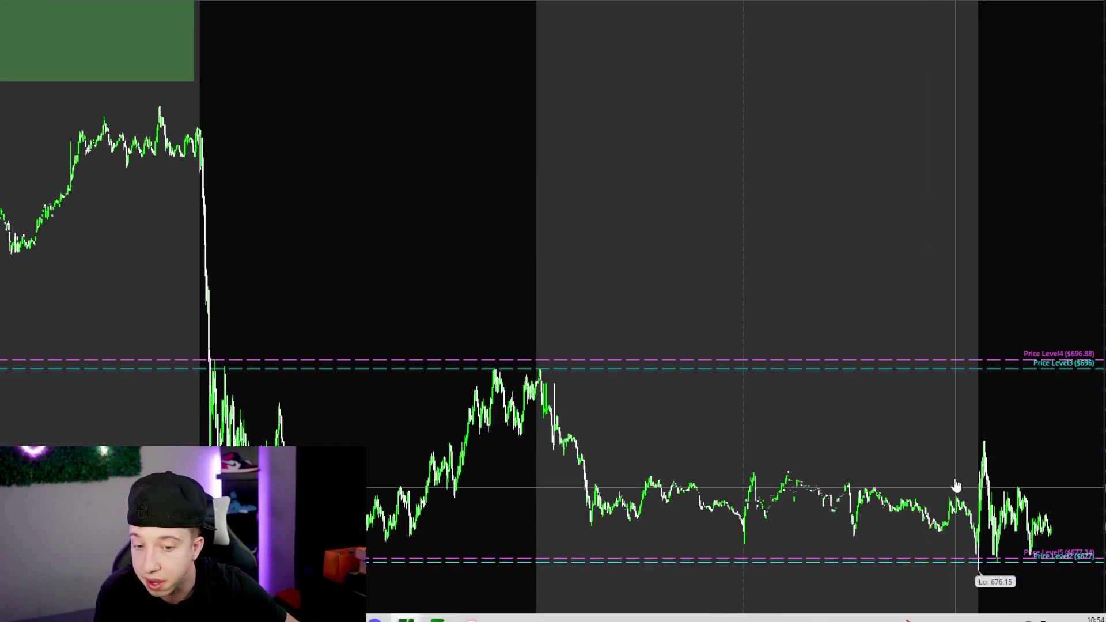
Return the chart to the 1-hour time frame, with the $696, $677 and $665 levels in view.
{"action": "left_click", "coordinate": [847, 1]}
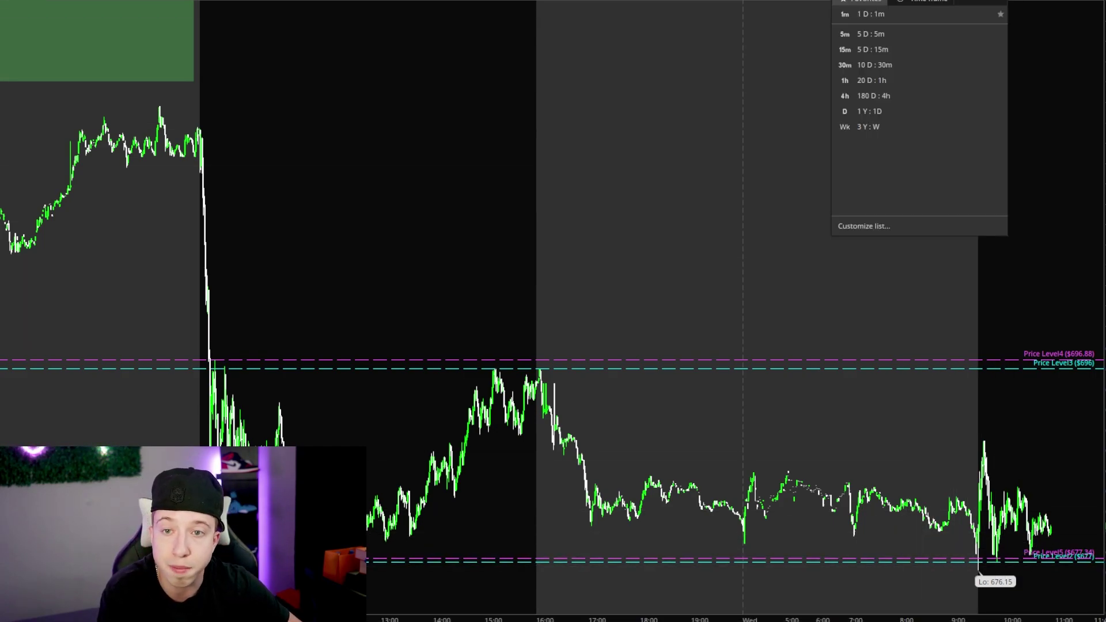
{"action": "left_click", "coordinate": [898, 95]}
{"action": "left_click_drag", "start_coordinate": [959, 346], "coordinate": [898, 371]}
{"action": "left_click_drag", "start_coordinate": [1105, 397], "coordinate": [1105, 299]}
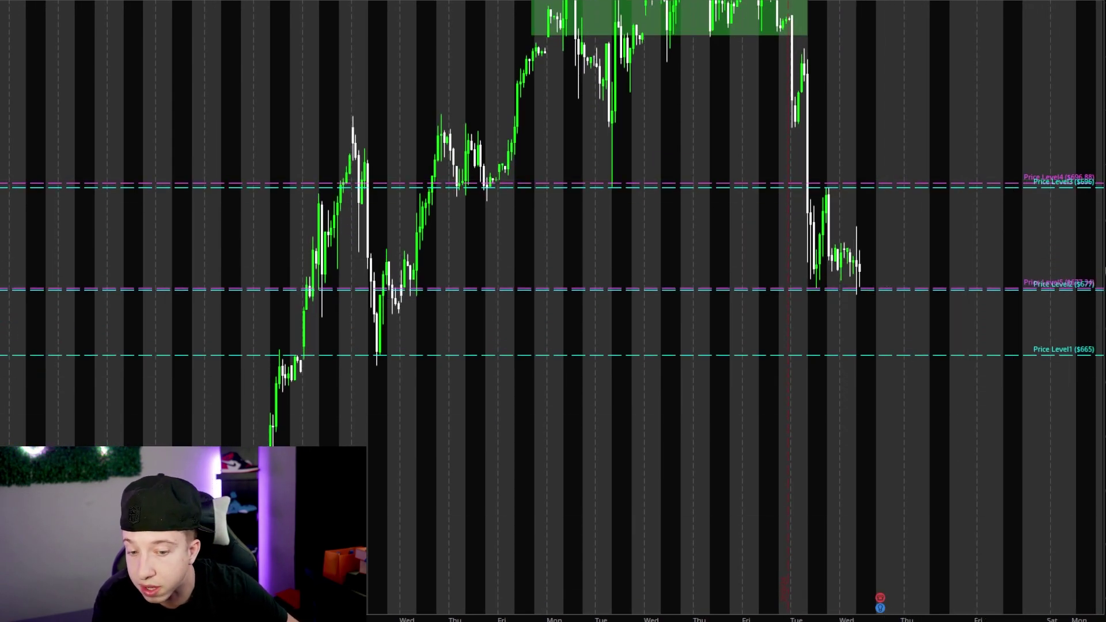
Mark with green rectangles the earlier price reactions at the $677 and $665 levels and the latest lows at $677.
{"action": "left_click", "coordinate": [1065, 461]}
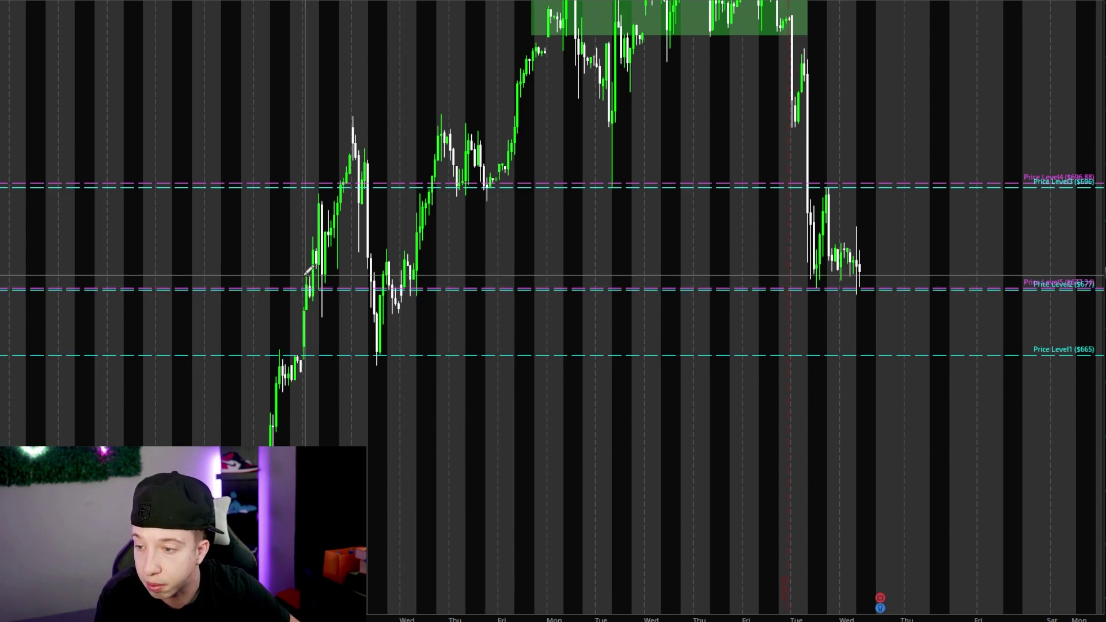
{"action": "left_click", "coordinate": [462, 293]}
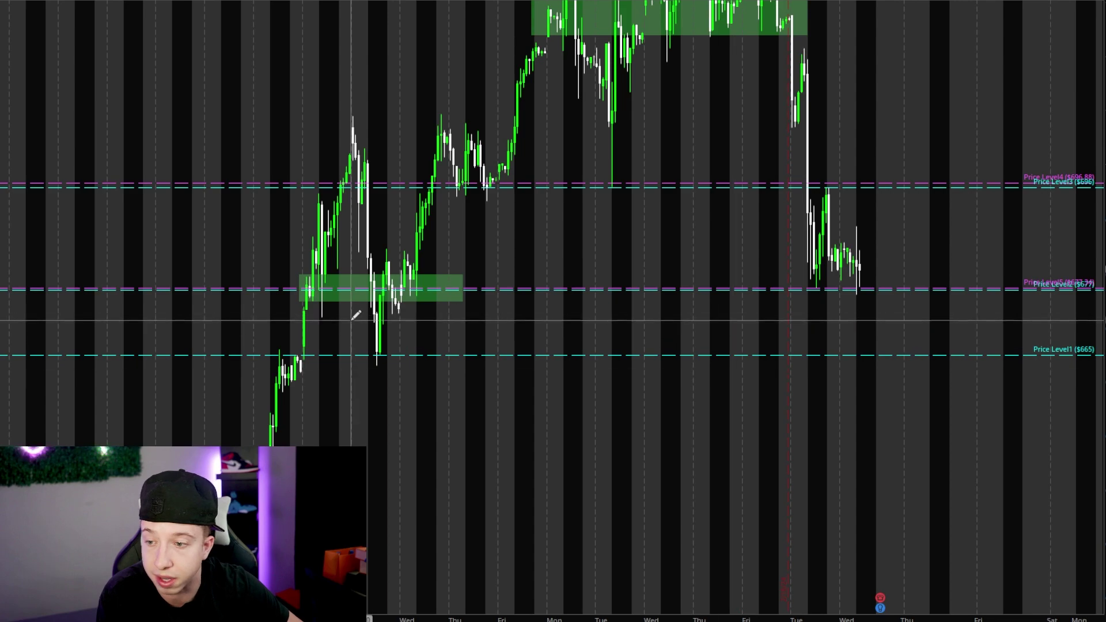
{"action": "left_click_drag", "start_coordinate": [349, 324], "coordinate": [410, 356]}
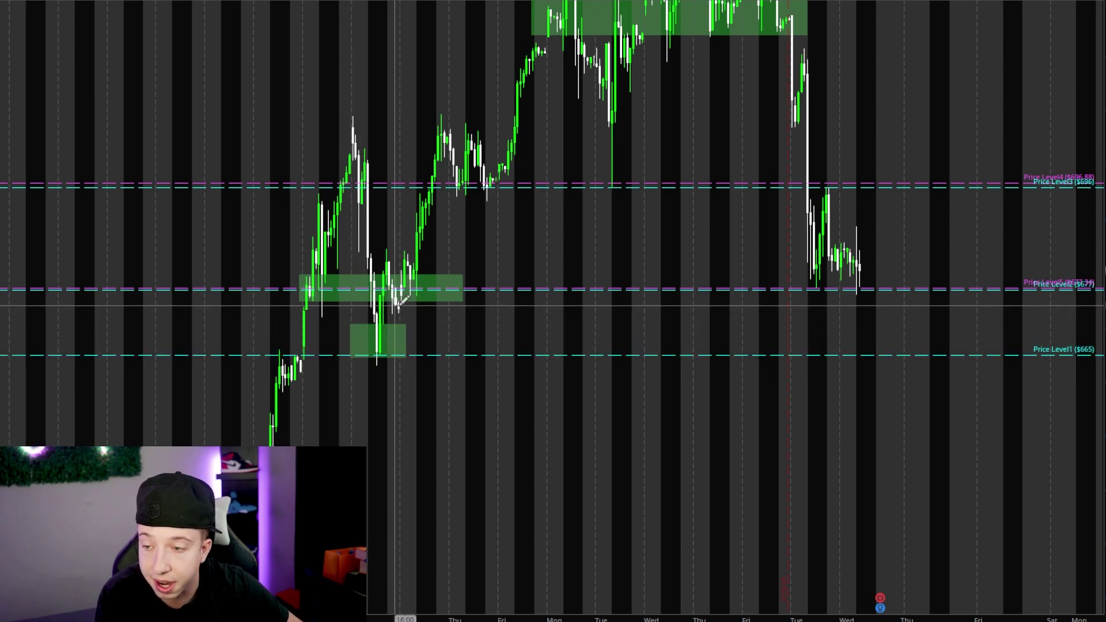
{"action": "left_click_drag", "start_coordinate": [817, 269], "coordinate": [902, 301]}
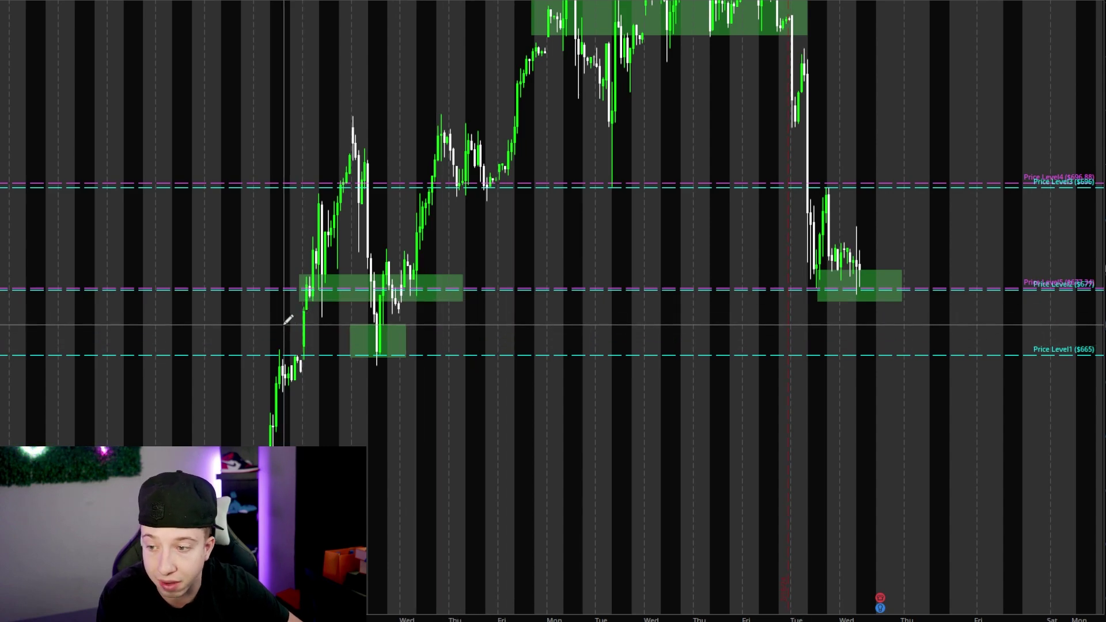
{"action": "left_click_drag", "start_coordinate": [860, 84], "coordinate": [506, 224]}
{"action": "left_click_drag", "start_coordinate": [1103, 173], "coordinate": [1104, 242]}
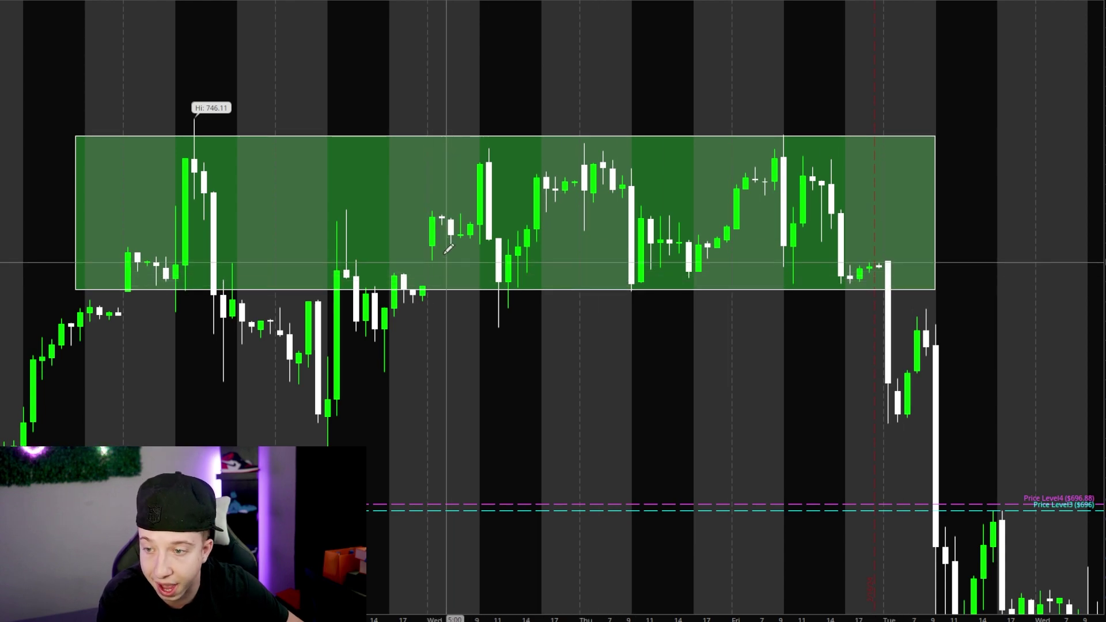
{"action": "left_click_drag", "start_coordinate": [1103, 311], "coordinate": [1104, 369]}
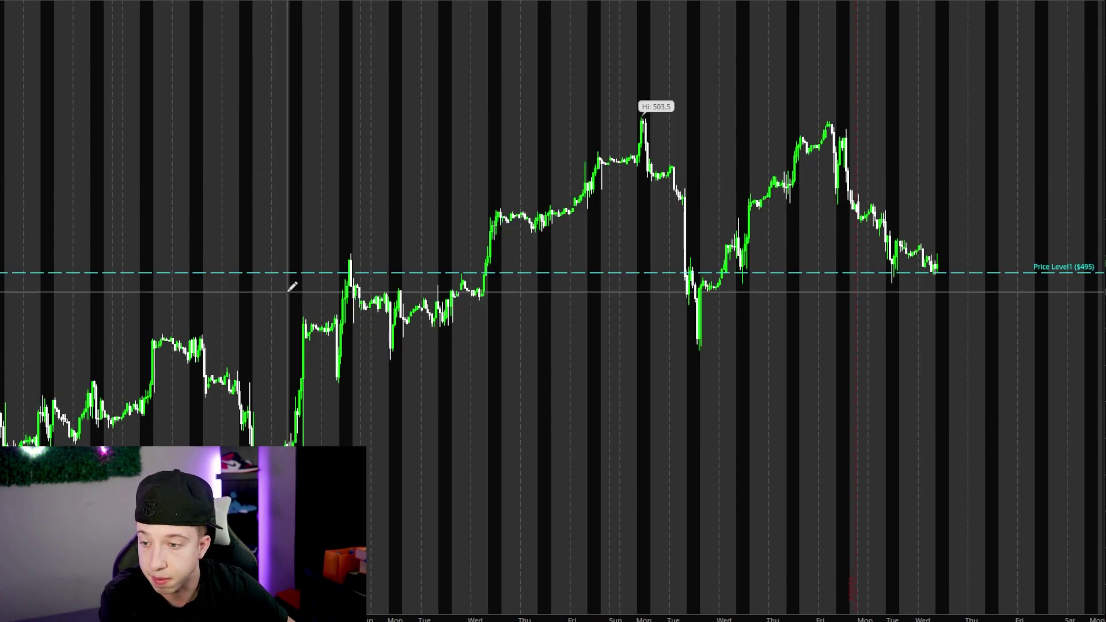
Mark with green rectangles the wide zone just below the $495 level, the second rally above it and the earlier sideways range from Wednesday.
{"action": "left_click", "coordinate": [286, 292]}
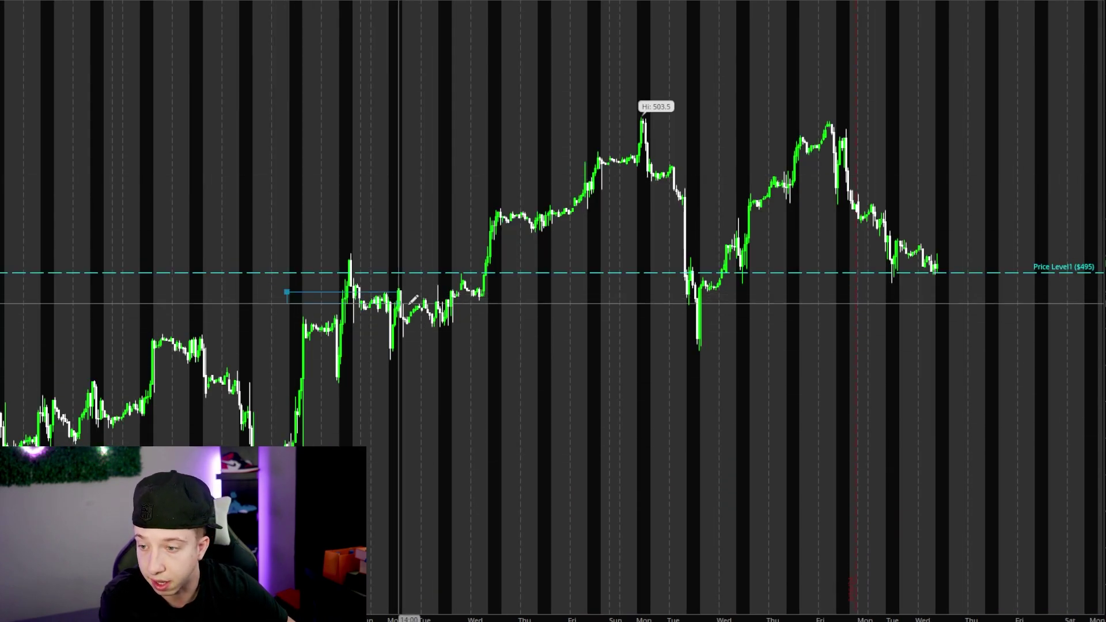
{"action": "left_click", "coordinate": [993, 336]}
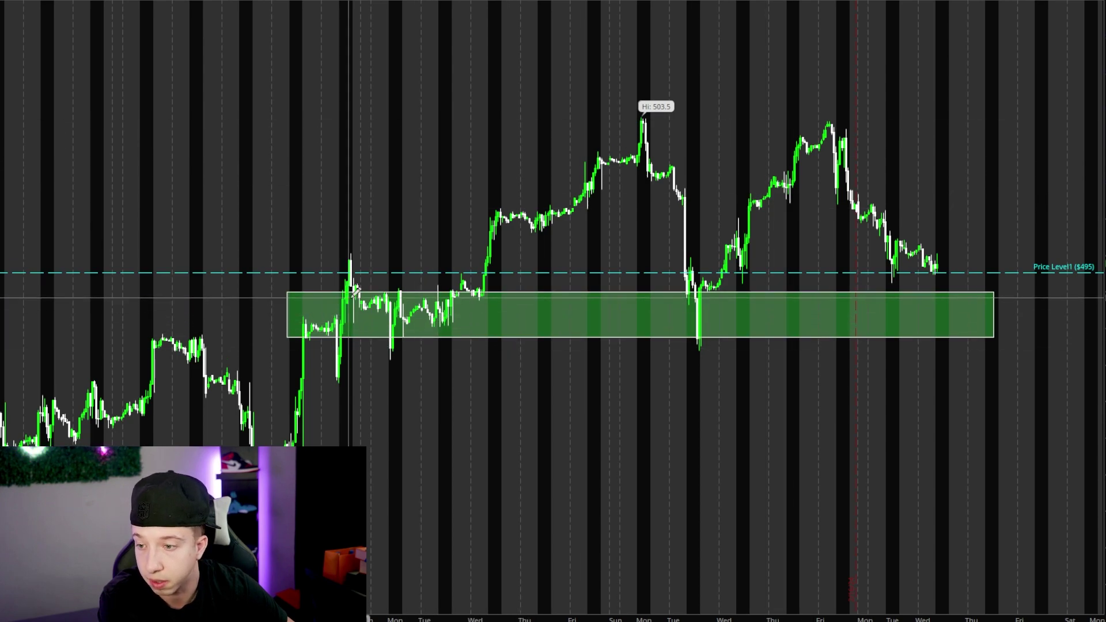
{"action": "left_click", "coordinate": [725, 264]}
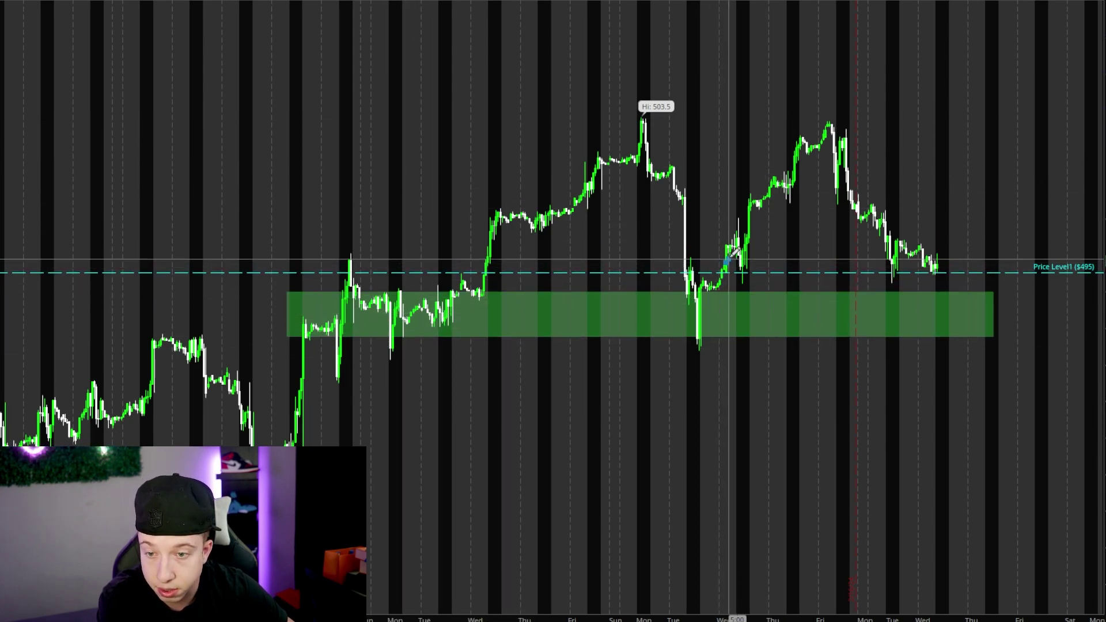
{"action": "left_click", "coordinate": [829, 116]}
{"action": "left_click", "coordinate": [479, 206]}
{"action": "left_click", "coordinate": [612, 232]}
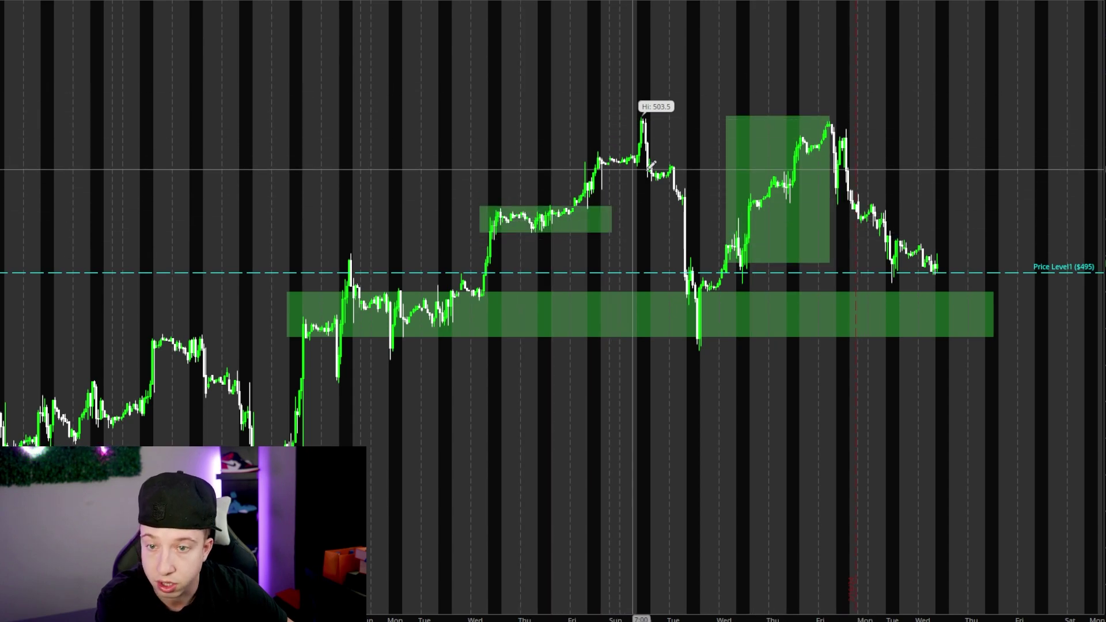
Switch to the 1 Y : 1D time frame and mark the whole range from the 503.5 high to below the $495 level with one large green rectangle.
{"action": "mouse_move", "coordinate": [1099, 193]}
{"action": "left_mouse_down"}
{"action": "mouse_move", "coordinate": [1099, 21]}
{"action": "mouse_move", "coordinate": [1099, 192]}
{"action": "left_mouse_up"}
{"action": "left_click", "coordinate": [925, 0]}
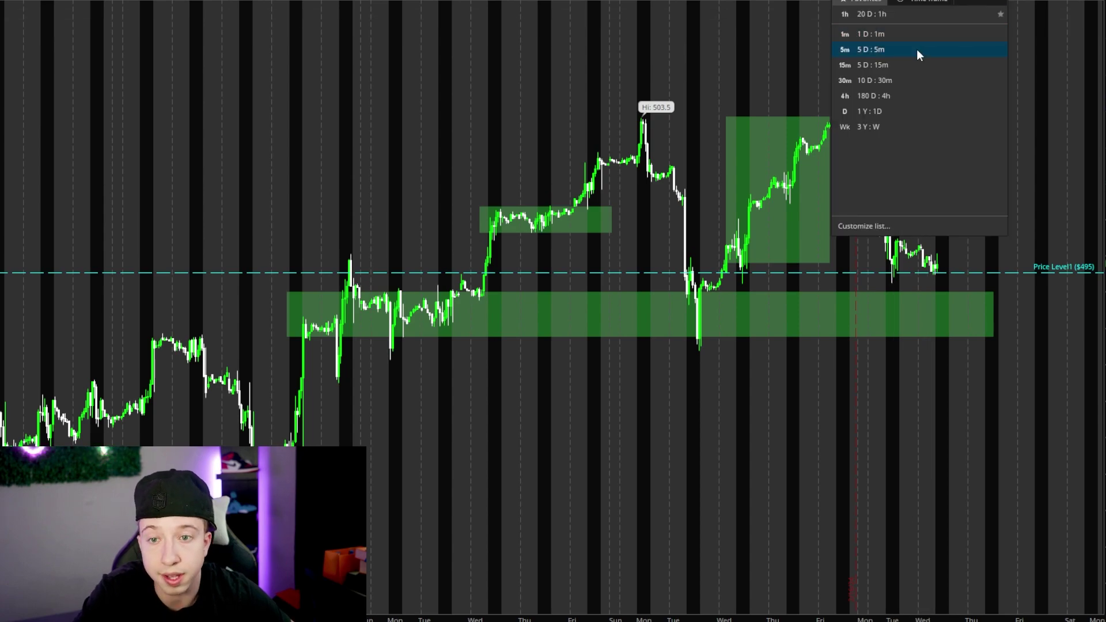
{"action": "left_click", "coordinate": [903, 111]}
{"action": "scroll", "coordinate": [881, 109], "scroll_direction": "up", "scroll_amount": 5}
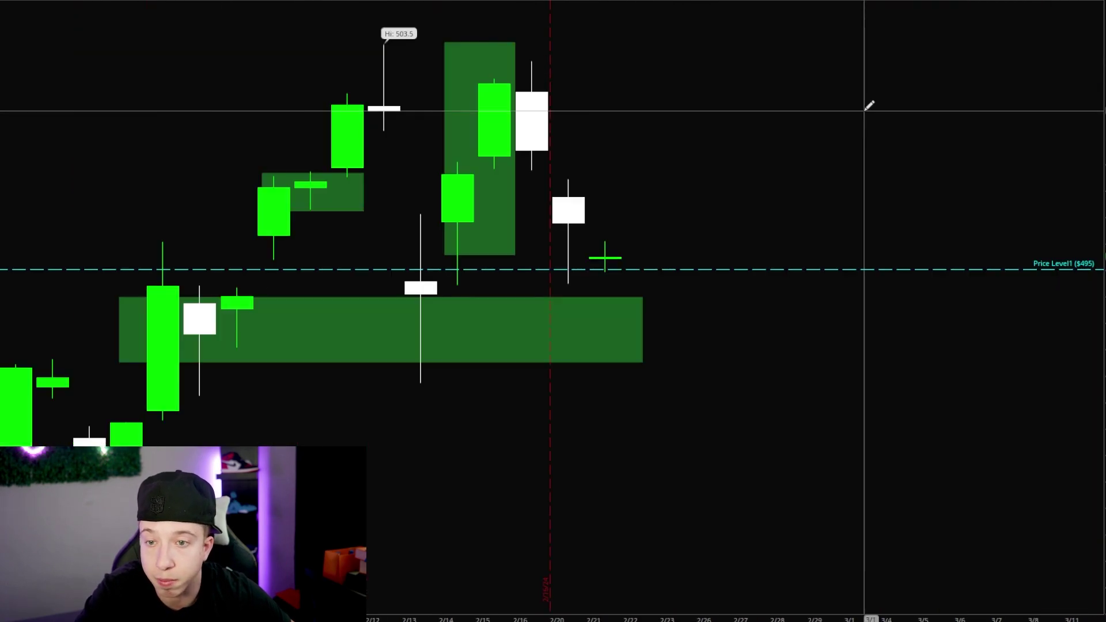
{"action": "mouse_move", "coordinate": [127, 43]}
{"action": "left_mouse_down"}
{"action": "mouse_move", "coordinate": [321, 129]}
{"action": "mouse_move", "coordinate": [700, 338]}
{"action": "left_mouse_up"}
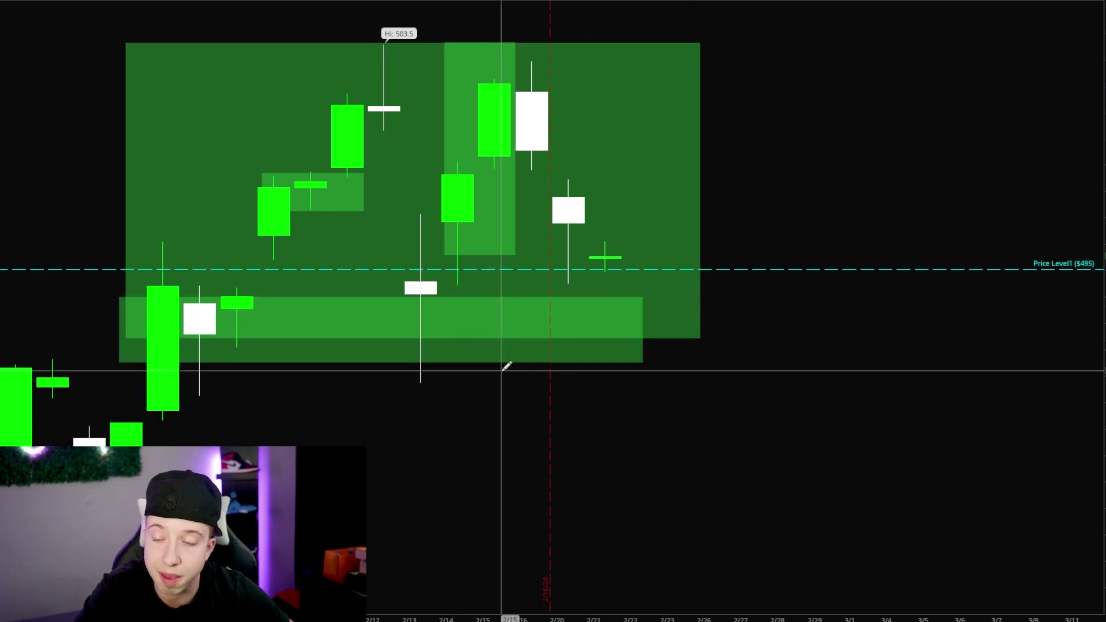
{"action": "scroll", "coordinate": [510, 377], "scroll_direction": "left", "scroll_amount": 4}
{"action": "scroll", "coordinate": [521, 377], "scroll_direction": "down", "scroll_amount": 3}
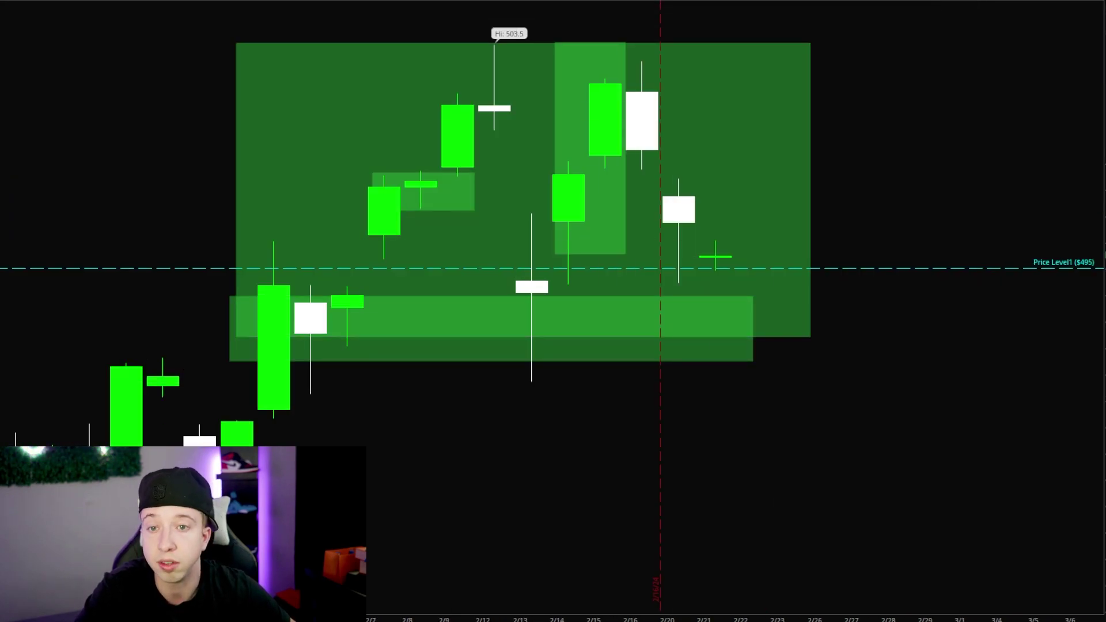
Return the chart to the 1-hour time frame and rescale its price axis around the large range.
{"action": "left_click", "coordinate": [844, 2]}
{"action": "left_click_drag", "start_coordinate": [1101, 167], "coordinate": [1104, 319]}
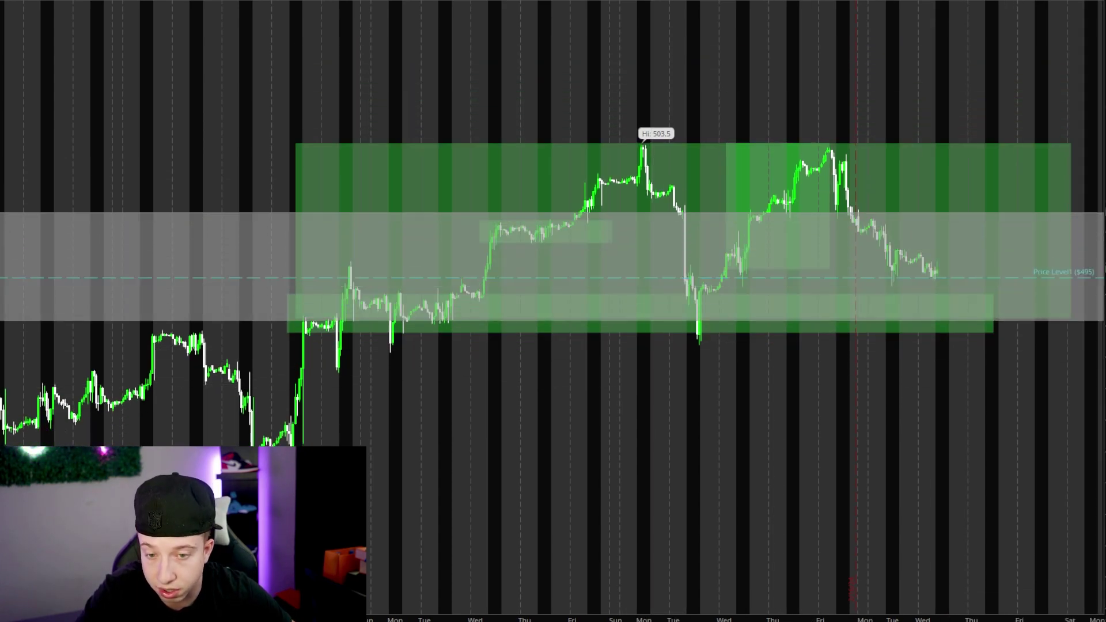
{"action": "left_click_drag", "start_coordinate": [1104, 320], "coordinate": [1103, 245]}
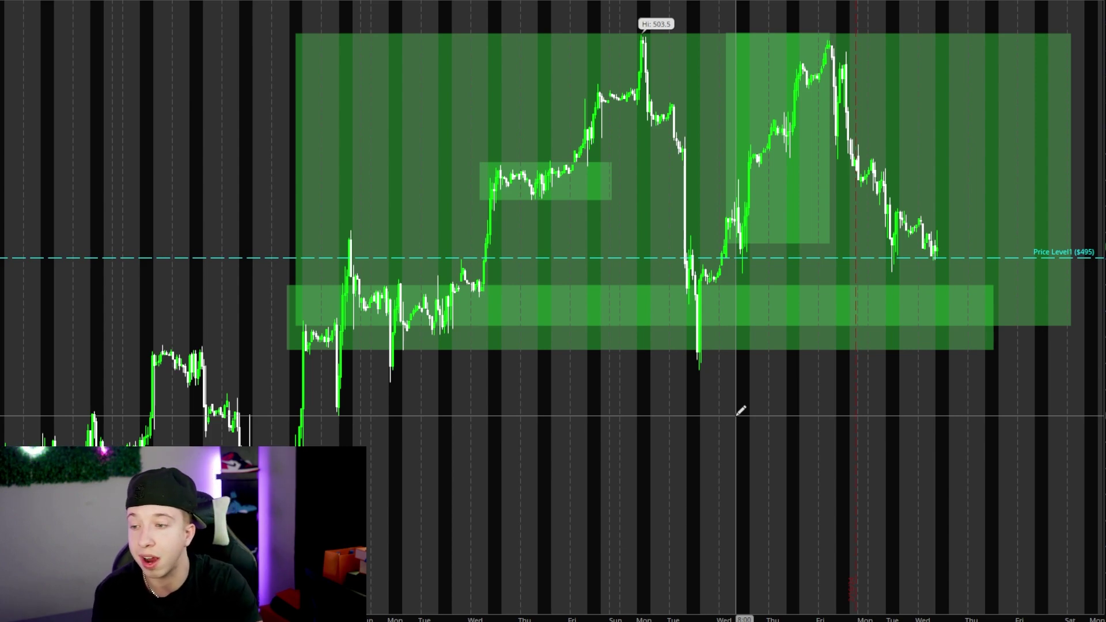
Clear the drawing set from the chart with the 503.5 high and enlarge its recent price range.
{"action": "right_click", "coordinate": [647, 389]}
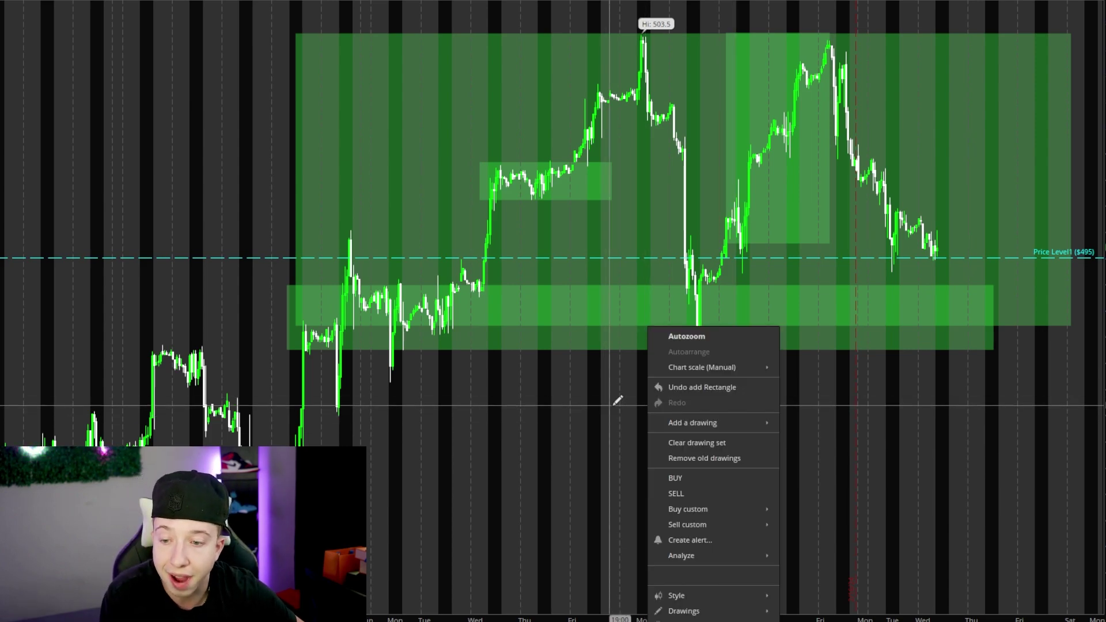
{"action": "left_click", "coordinate": [720, 442]}
{"action": "left_click", "coordinate": [580, 6]}
{"action": "left_click_drag", "start_coordinate": [1092, 62], "coordinate": [1092, 192]}
{"action": "left_click_drag", "start_coordinate": [1015, 62], "coordinate": [195, 547]}
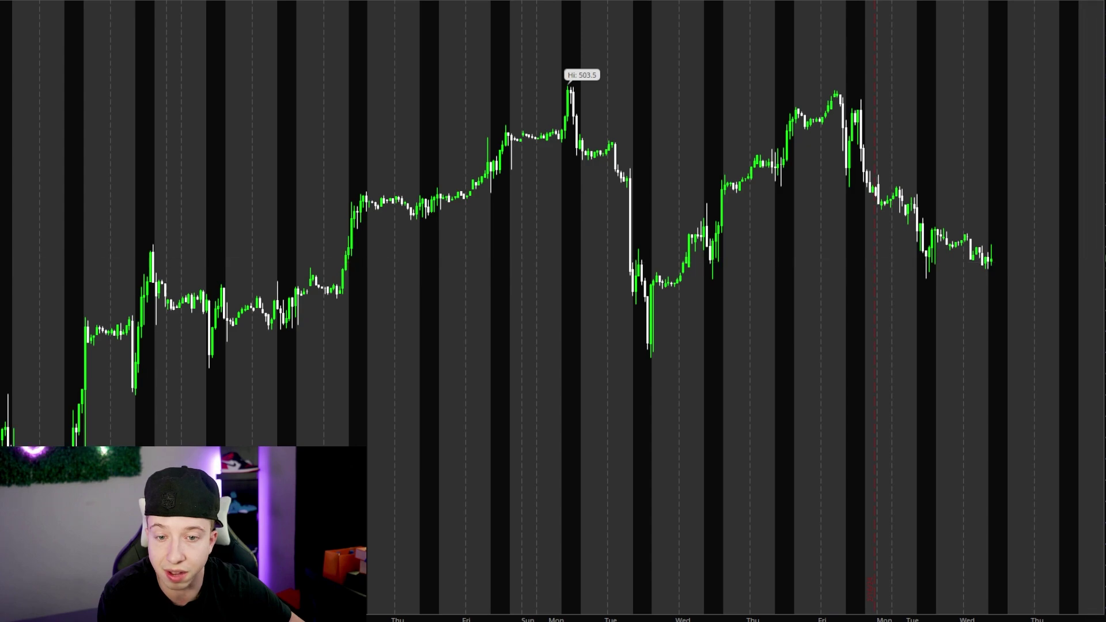
{"action": "left_click_drag", "start_coordinate": [1100, 261], "coordinate": [1100, 208]}
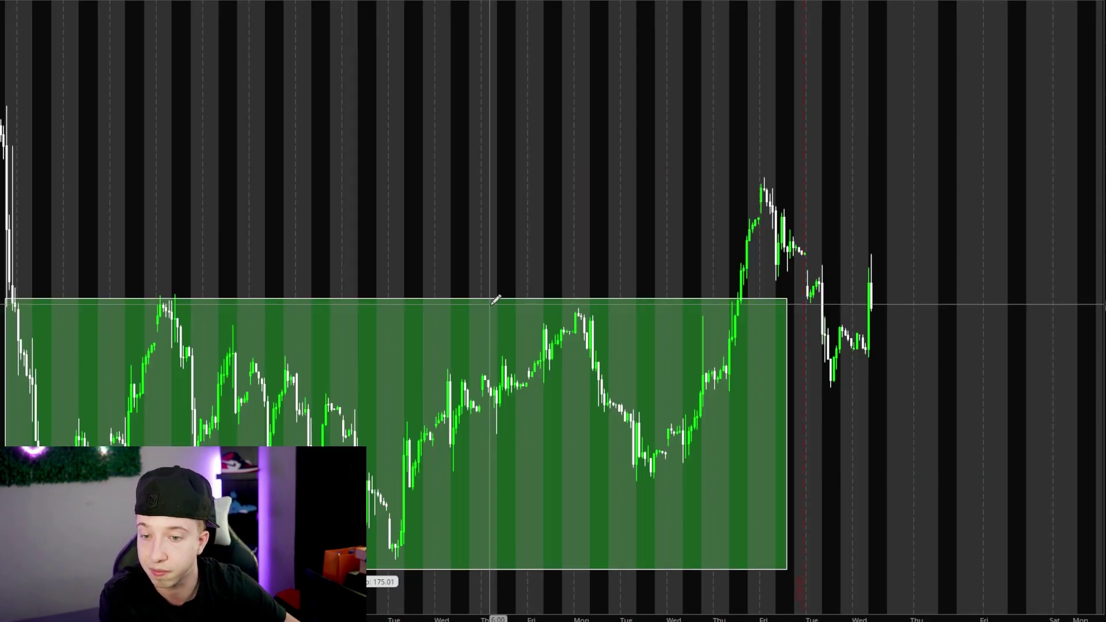
Clear the drawing set from the stock chart whose large green rectangle spans the range above the 175.01 low.
{"action": "right_click", "coordinate": [544, 213]}
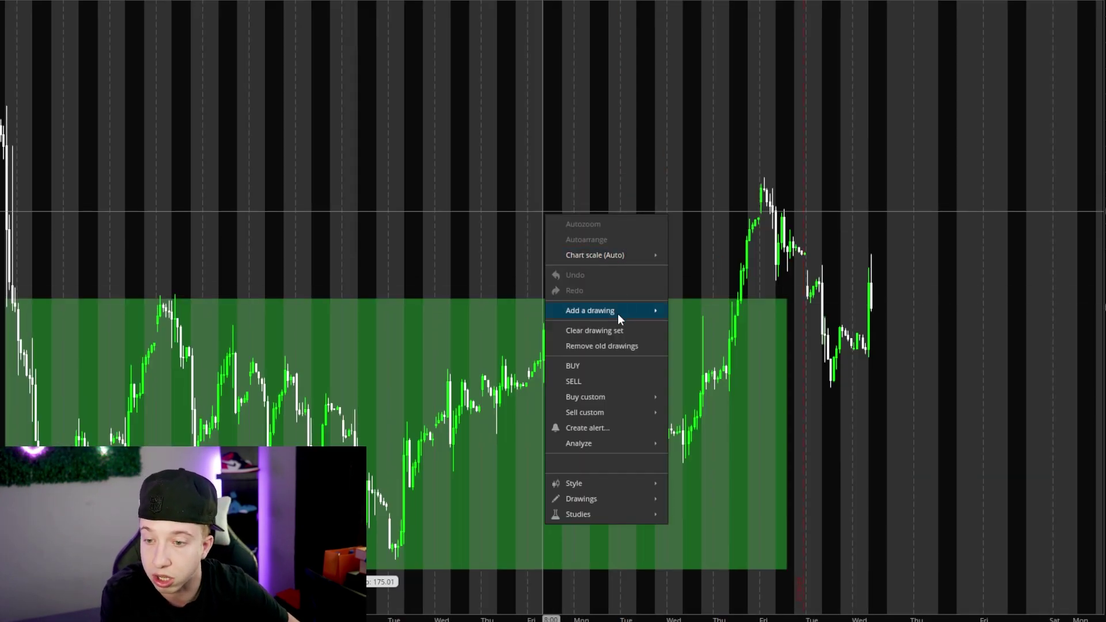
{"action": "left_click", "coordinate": [616, 330]}
{"action": "left_click", "coordinate": [580, 6]}
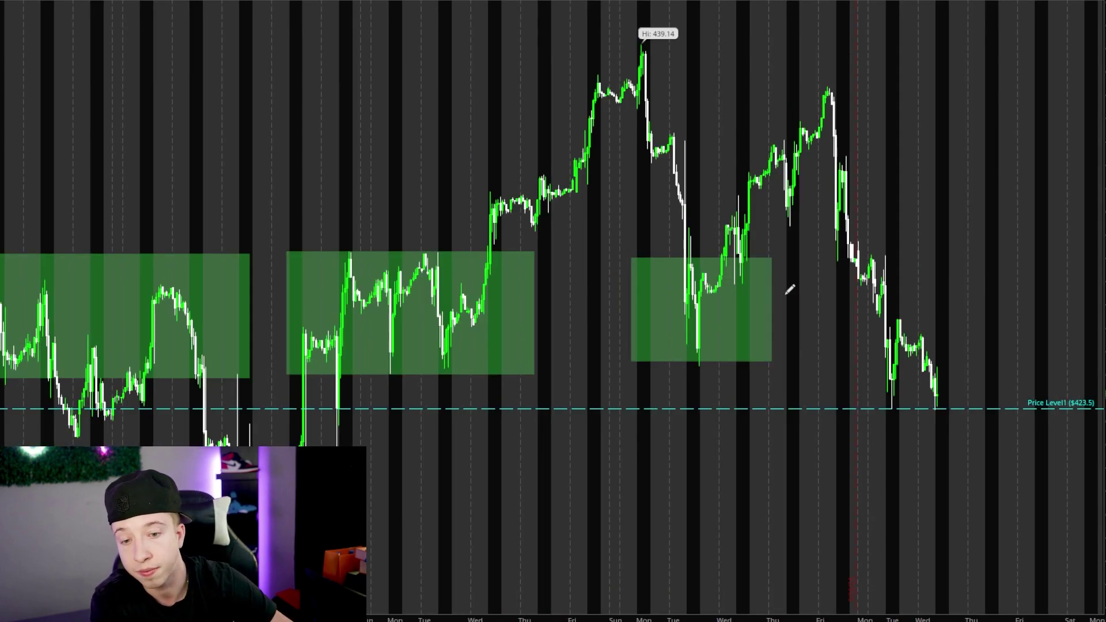
Examine the latest lows at the $423.5 level up close on the hourly chart.
{"action": "left_click_drag", "start_coordinate": [1103, 328], "coordinate": [1103, 360]}
{"action": "left_click", "coordinate": [998, 332]}
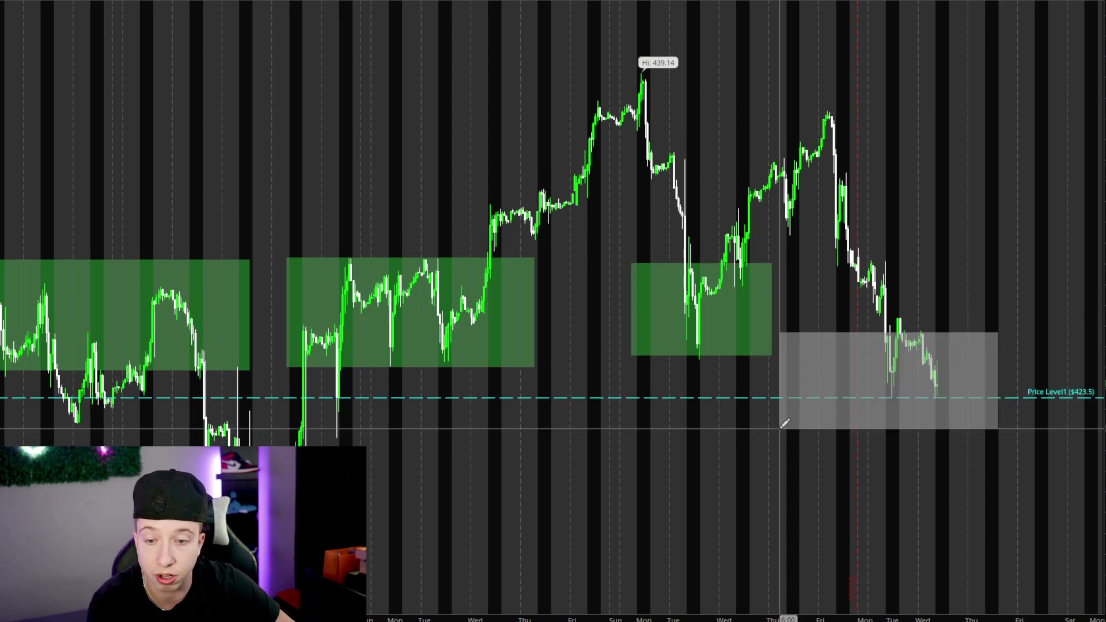
{"action": "left_click", "coordinate": [784, 423]}
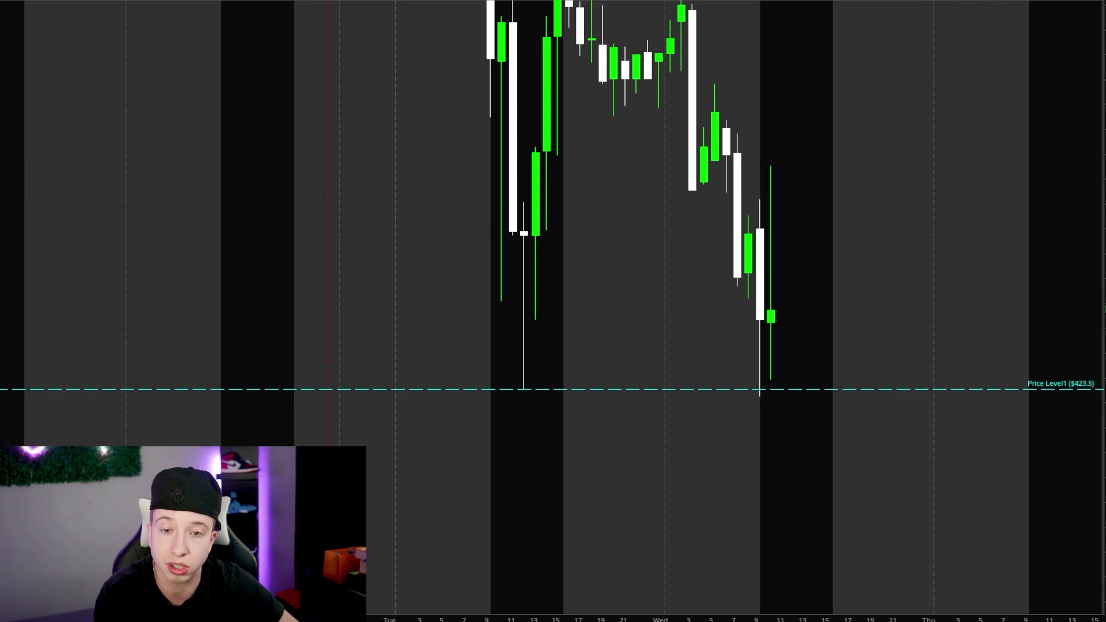
{"action": "left_click_drag", "start_coordinate": [1103, 208], "coordinate": [1103, 234]}
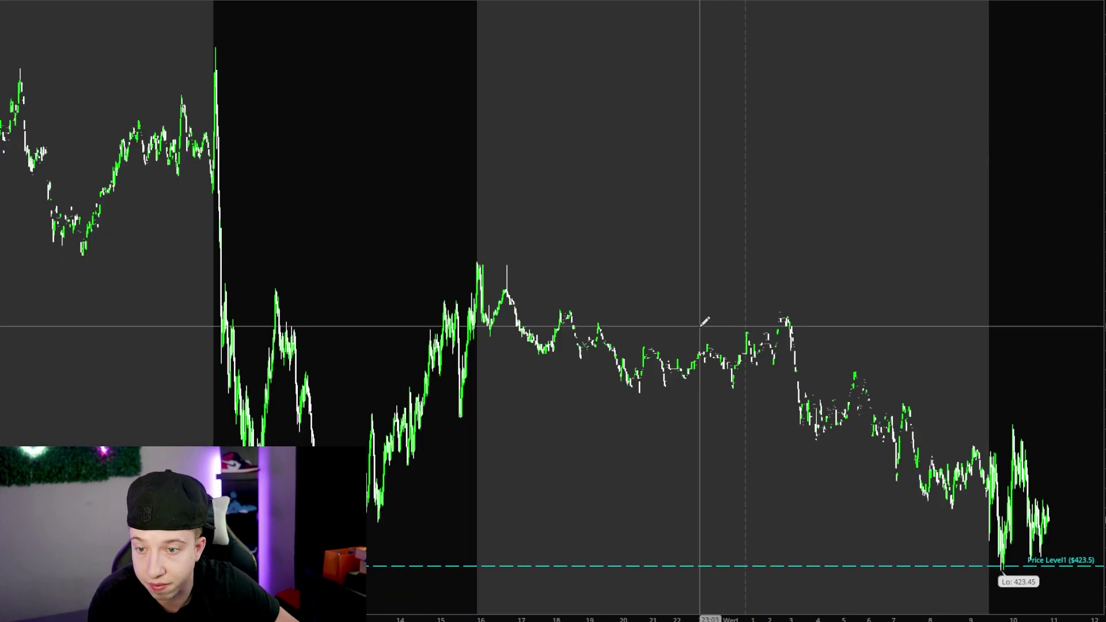
Inspect the bounces off the $423.5 level after the 9:30 open on the 1-minute chart and restore the automatic zoom.
{"action": "left_click_drag", "start_coordinate": [901, 432], "coordinate": [1077, 432]}
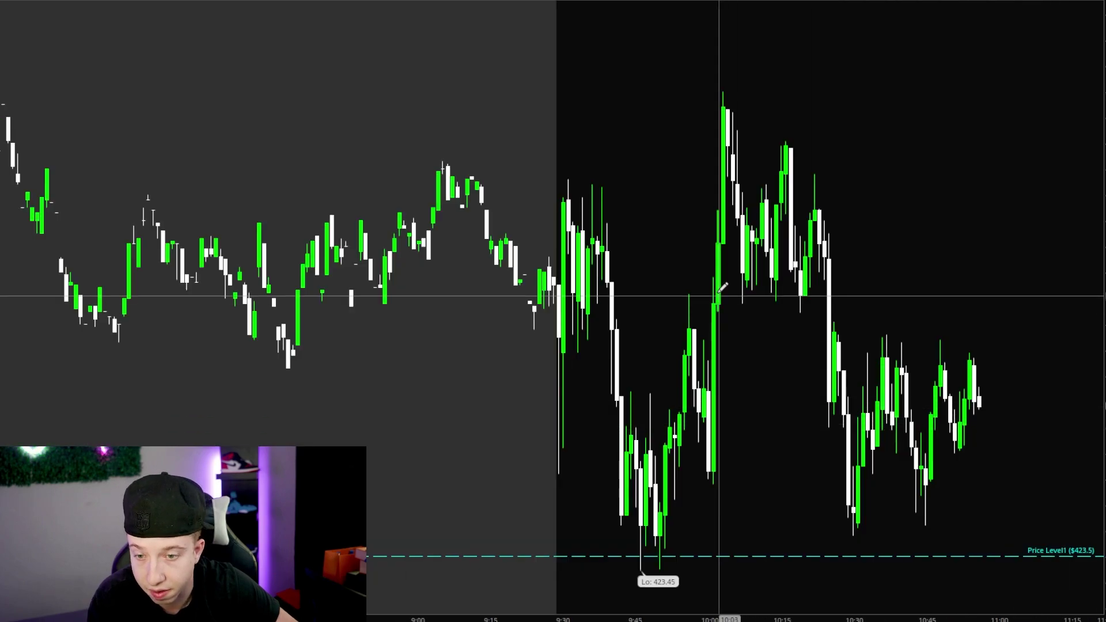
{"action": "left_click", "coordinate": [719, 167]}
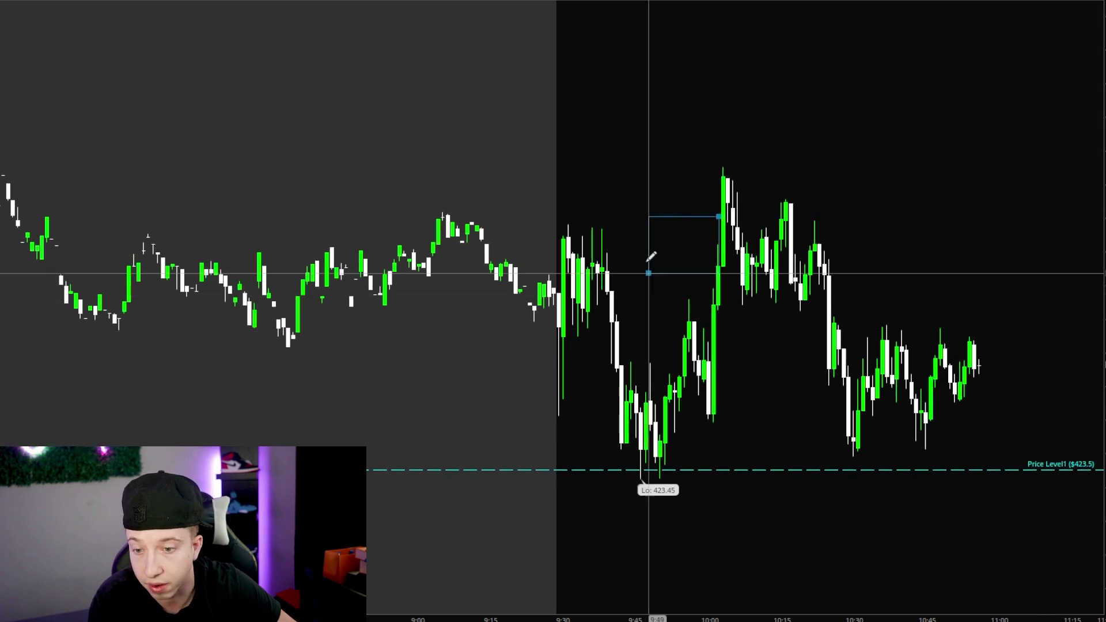
{"action": "right_click", "coordinate": [473, 191]}
{"action": "left_click", "coordinate": [511, 200]}
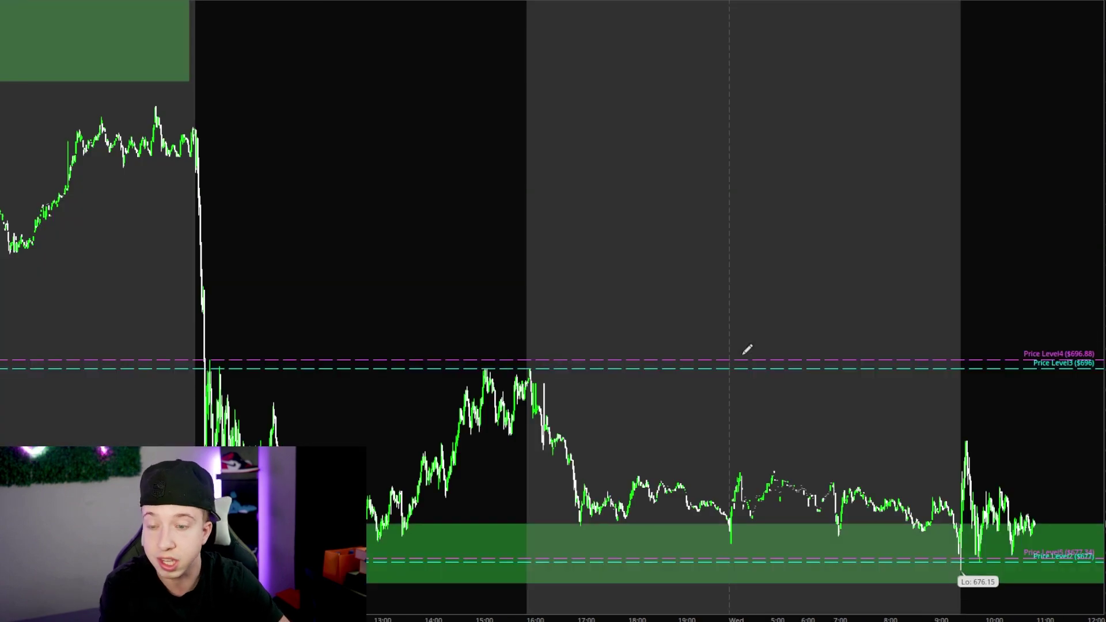
Examine the price reactions at the $677 level after the 9:30 open within the green zone, enlarged on the 1-minute chart.
{"action": "left_click_drag", "start_coordinate": [1066, 378], "coordinate": [835, 559]}
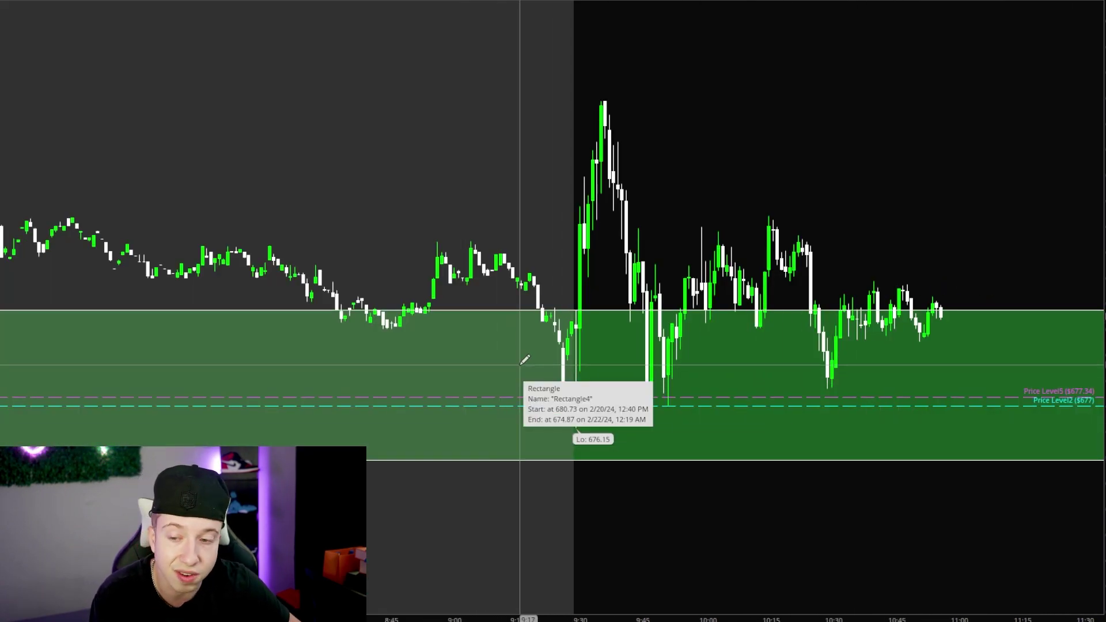
{"action": "left_click_drag", "start_coordinate": [1104, 327], "coordinate": [1104, 298]}
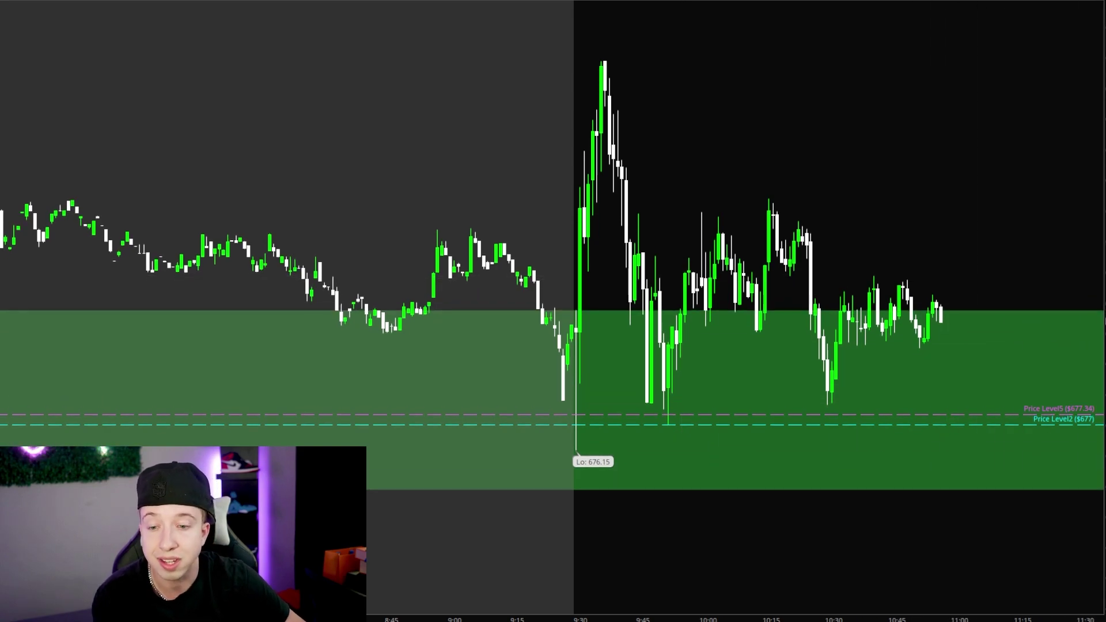